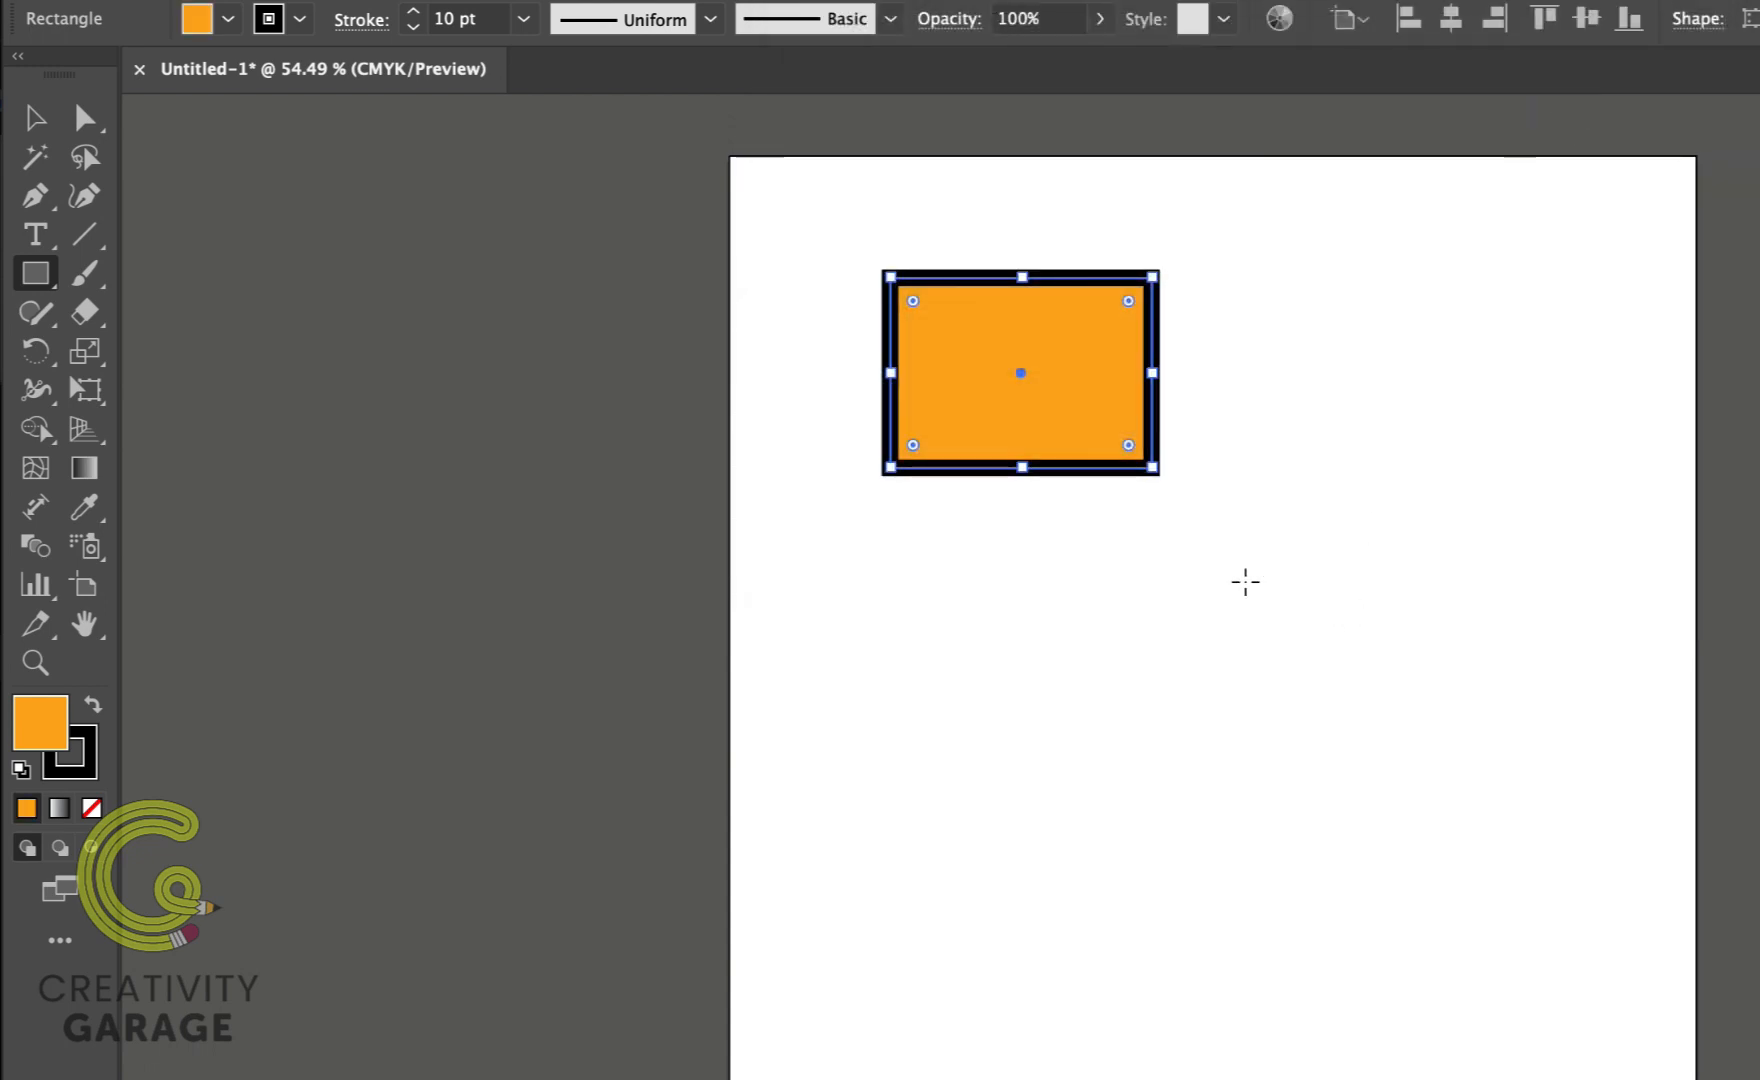
Step: Switch to the Shear tool from the scale tools group
left_click(87, 351)
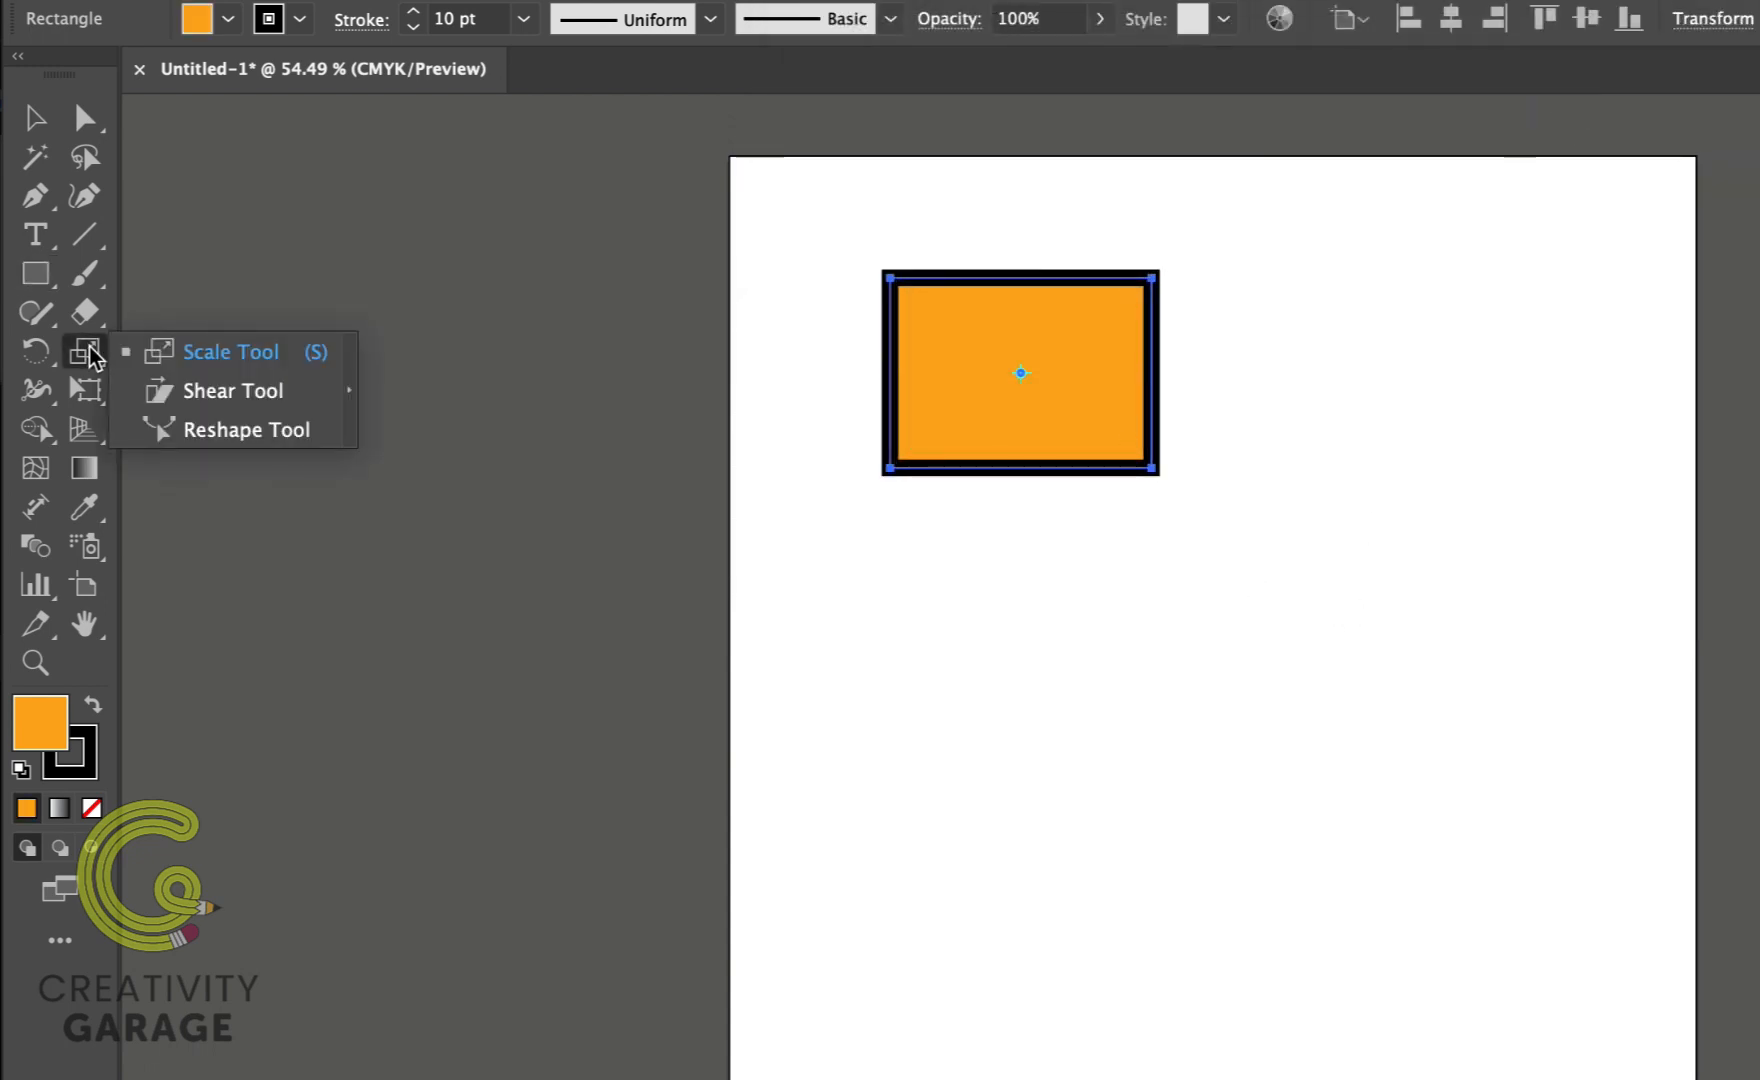
left_click(238, 392)
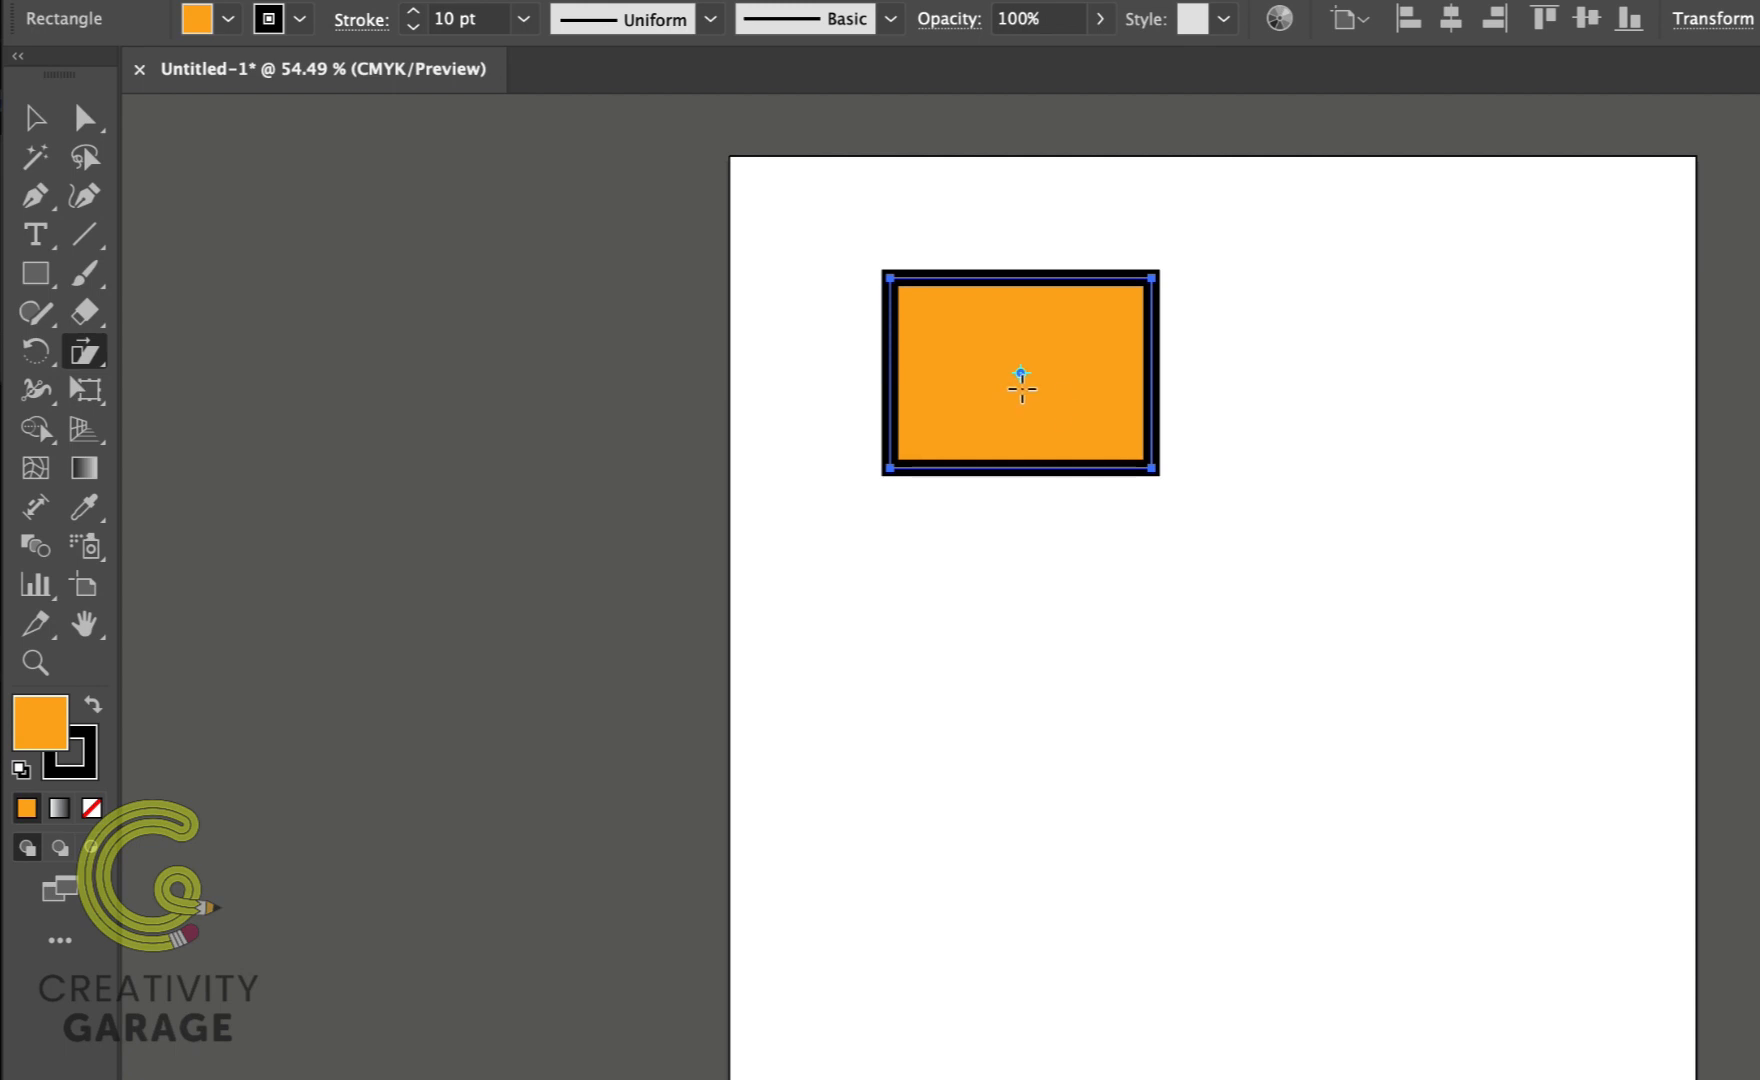
Step: Shear the orange rectangle slightly by dragging its bottom edge sideways
mouse_move(1163, 283)
left_mouse_down()
mouse_move(1209, 285)
mouse_move(1077, 288)
mouse_move(1162, 284)
left_mouse_up()
mouse_move(1160, 480)
left_mouse_down()
mouse_move(1210, 487)
mouse_move(1157, 481)
mouse_move(1175, 373)
mouse_move(1171, 467)
mouse_move(1143, 471)
mouse_move(1171, 483)
mouse_move(1153, 472)
left_mouse_up()
left_click(1171, 267)
mouse_move(1057, 477)
left_mouse_down()
mouse_move(1190, 491)
mouse_move(1033, 609)
mouse_move(998, 566)
mouse_move(1092, 503)
mouse_move(1053, 487)
mouse_move(1167, 532)
mouse_move(1069, 511)
mouse_move(1065, 474)
left_mouse_up()
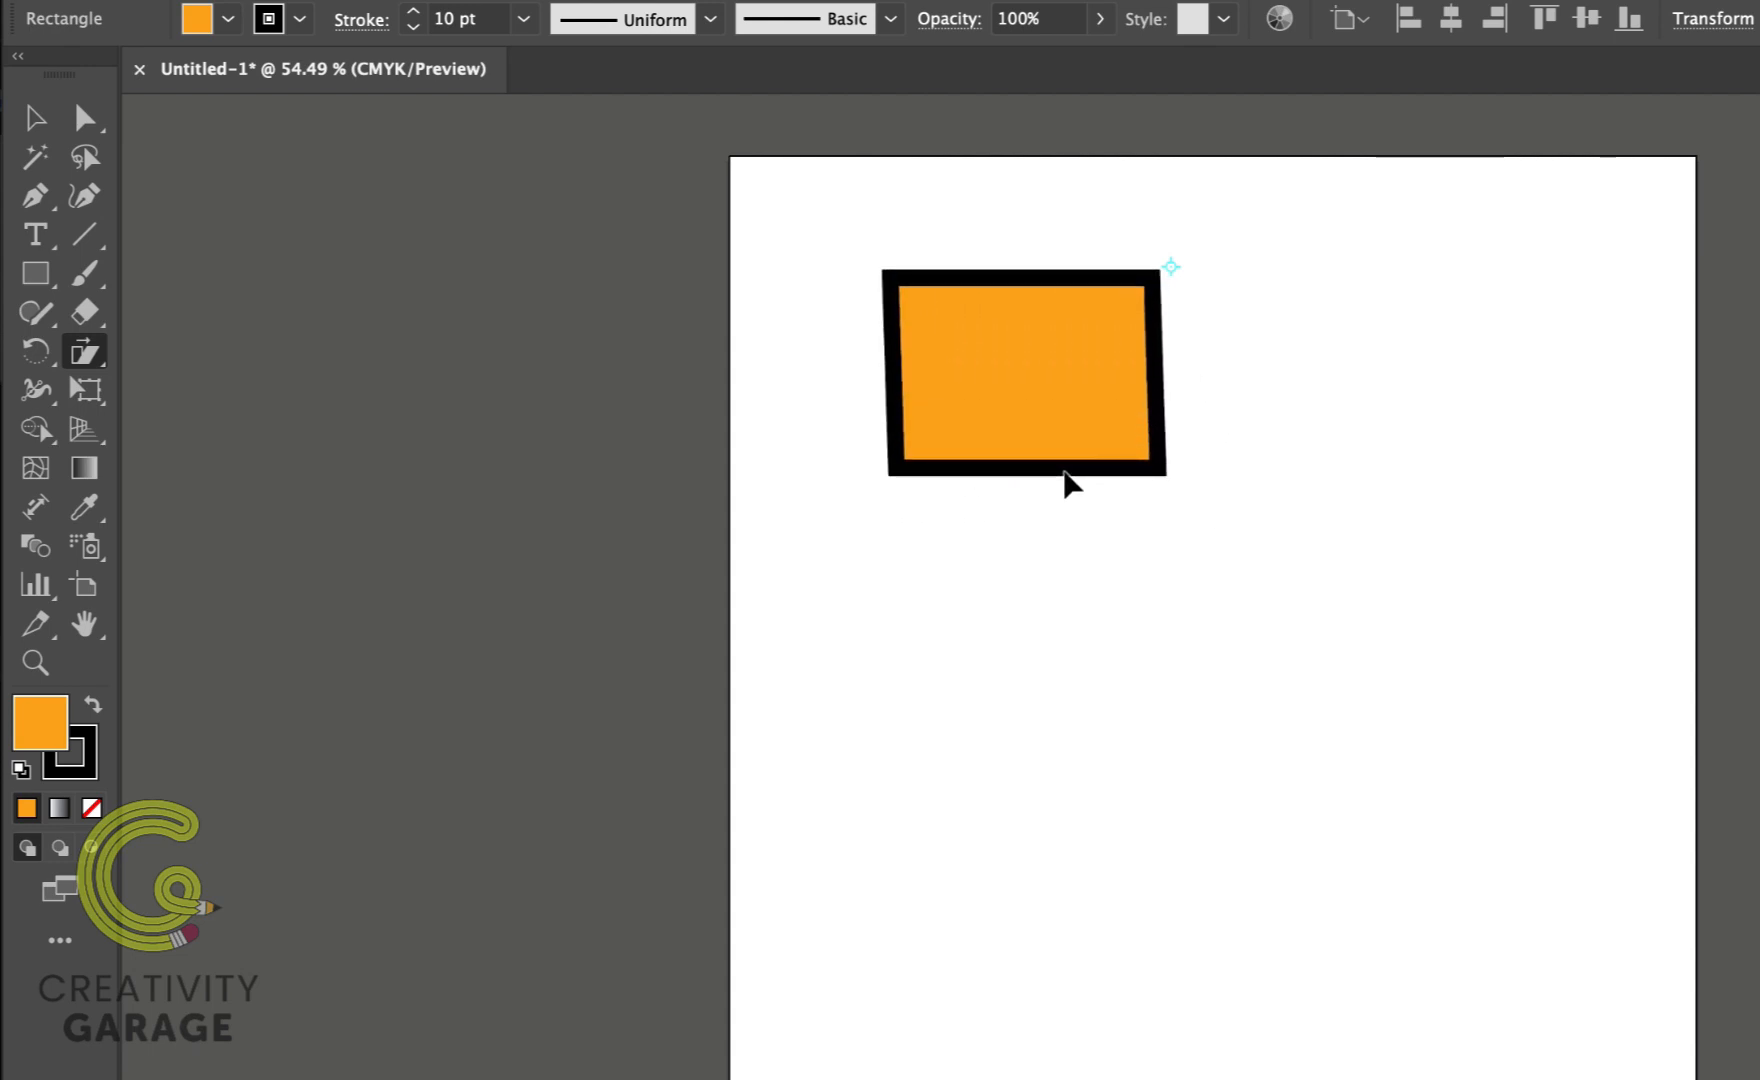
left_click_drag(1068, 483, 1066, 480)
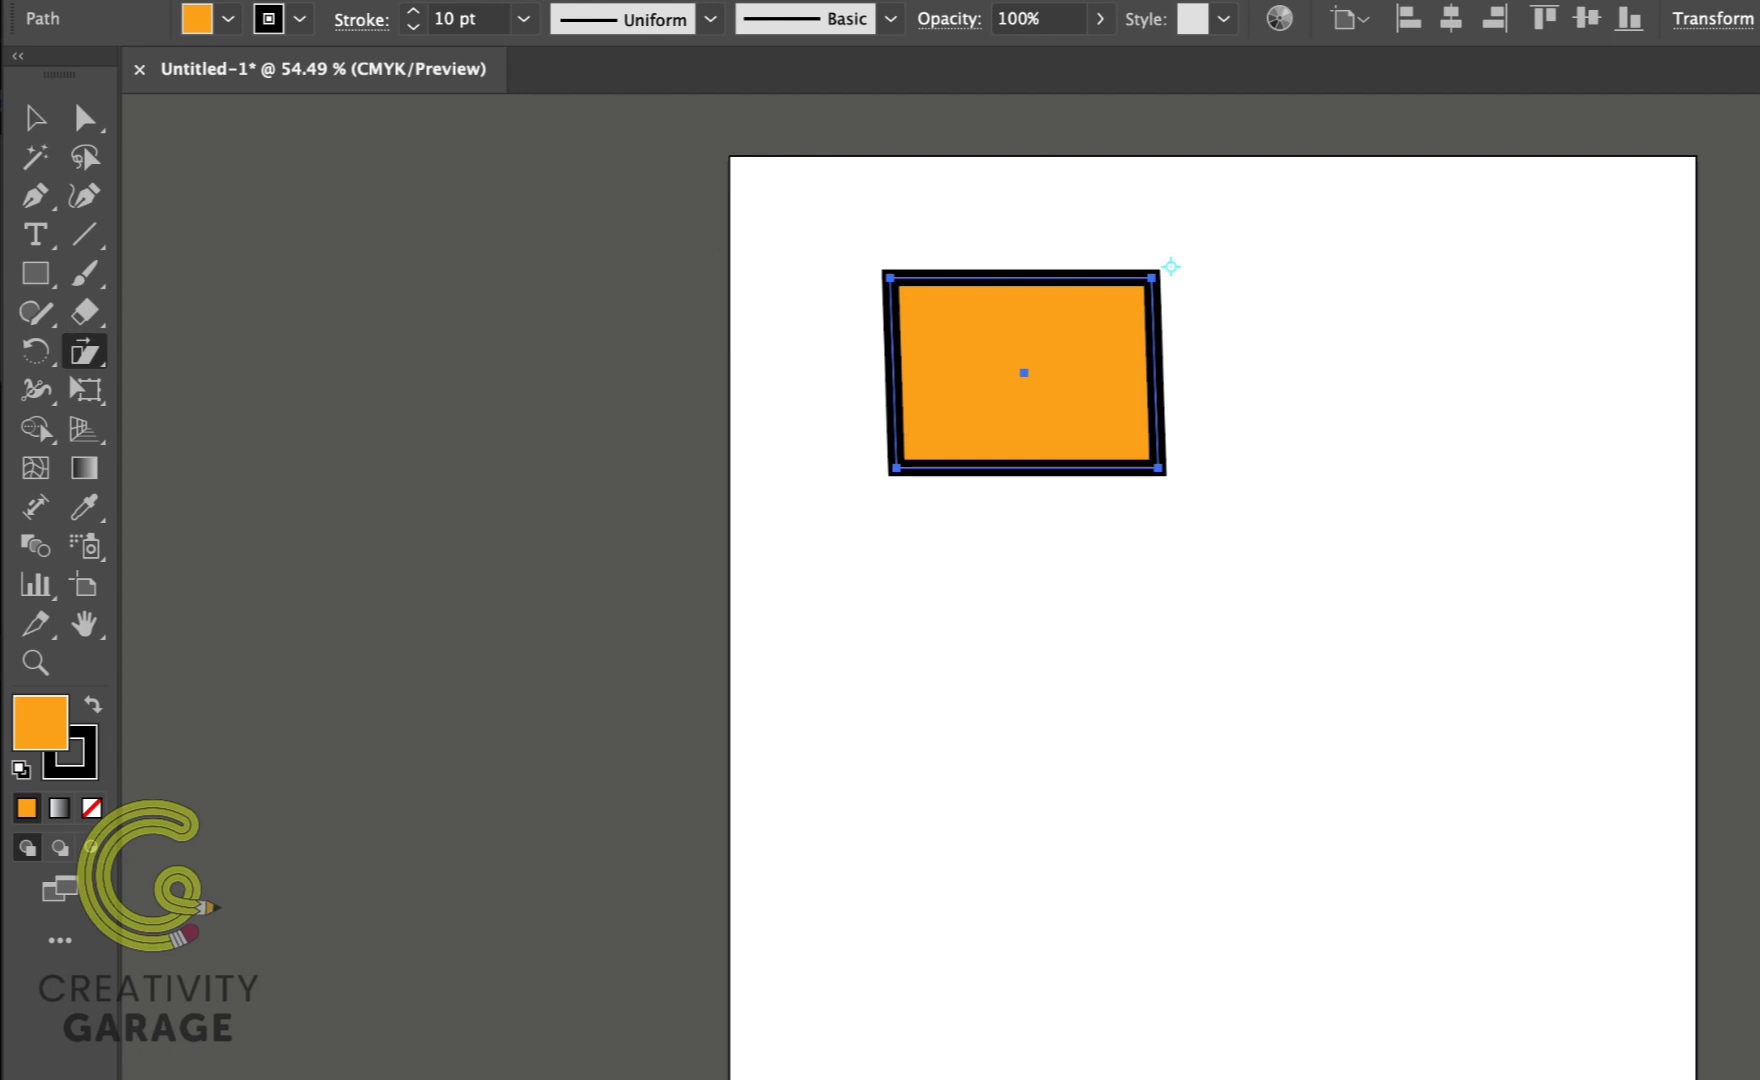
Step: Apply a -1.82° horizontal shear to the rectangle through the Shear dialog
double_click(89, 352)
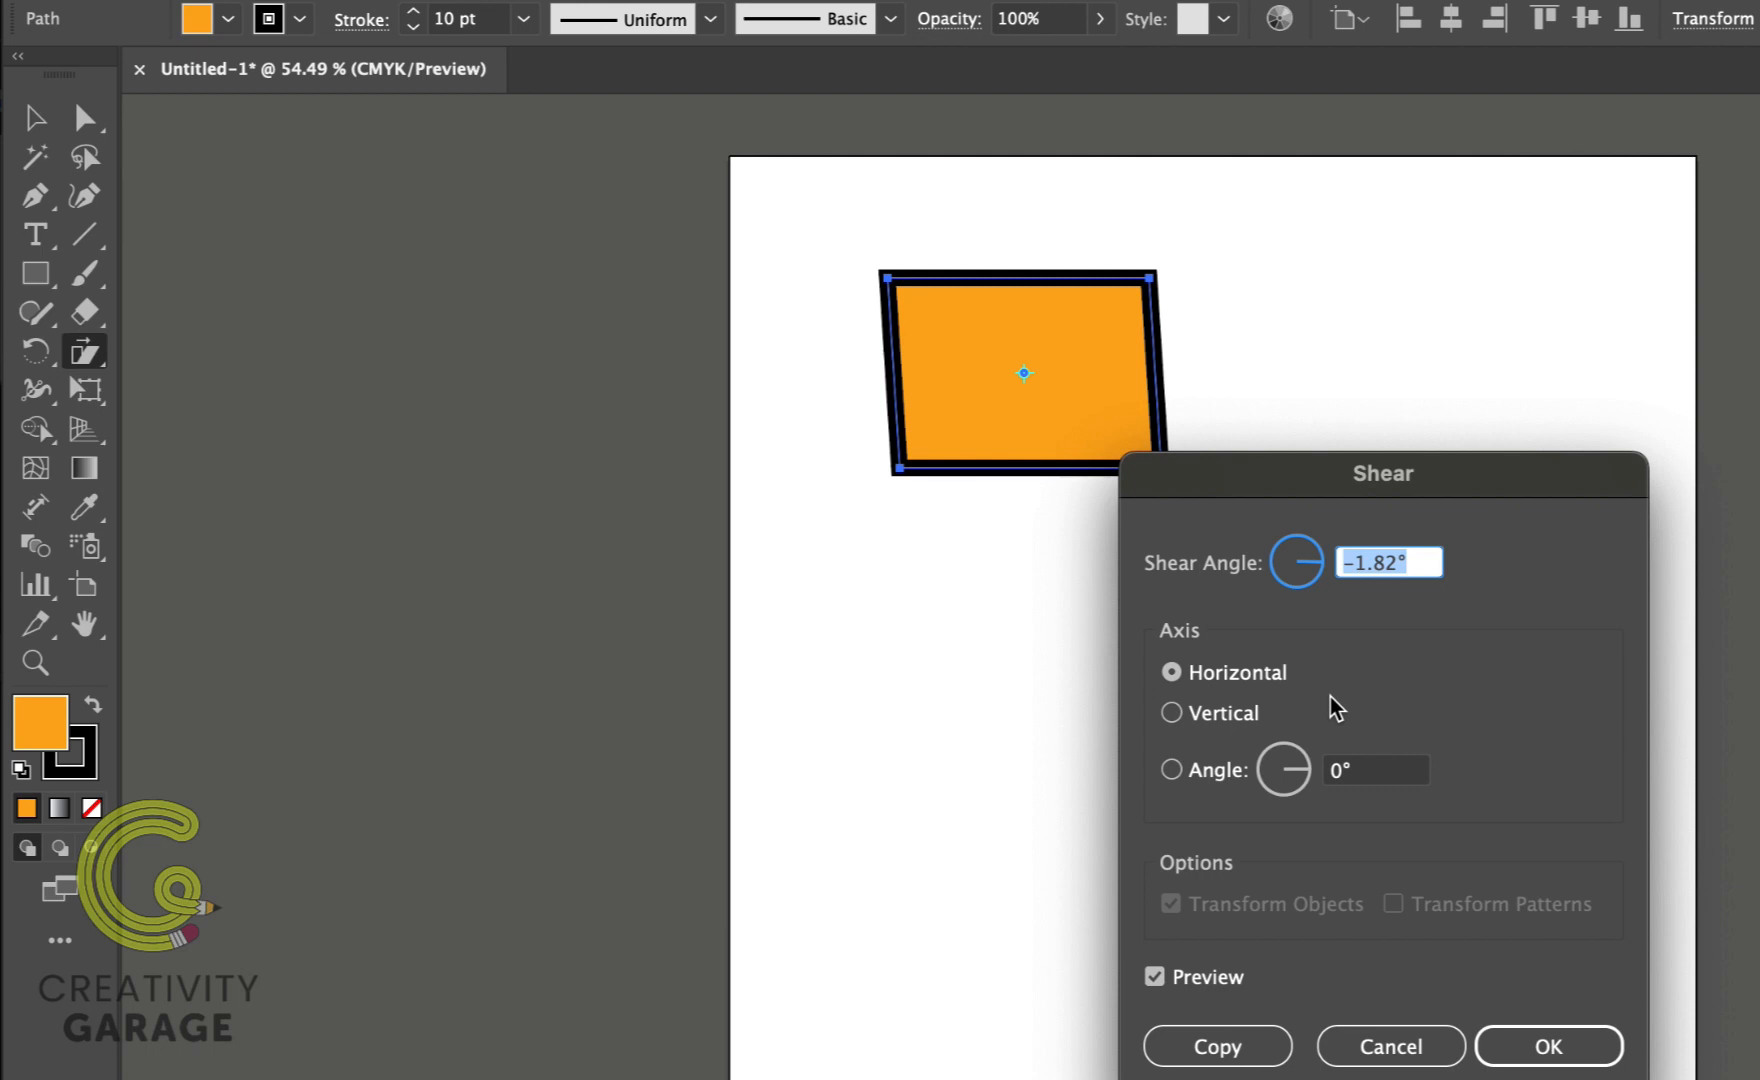
key("Return")
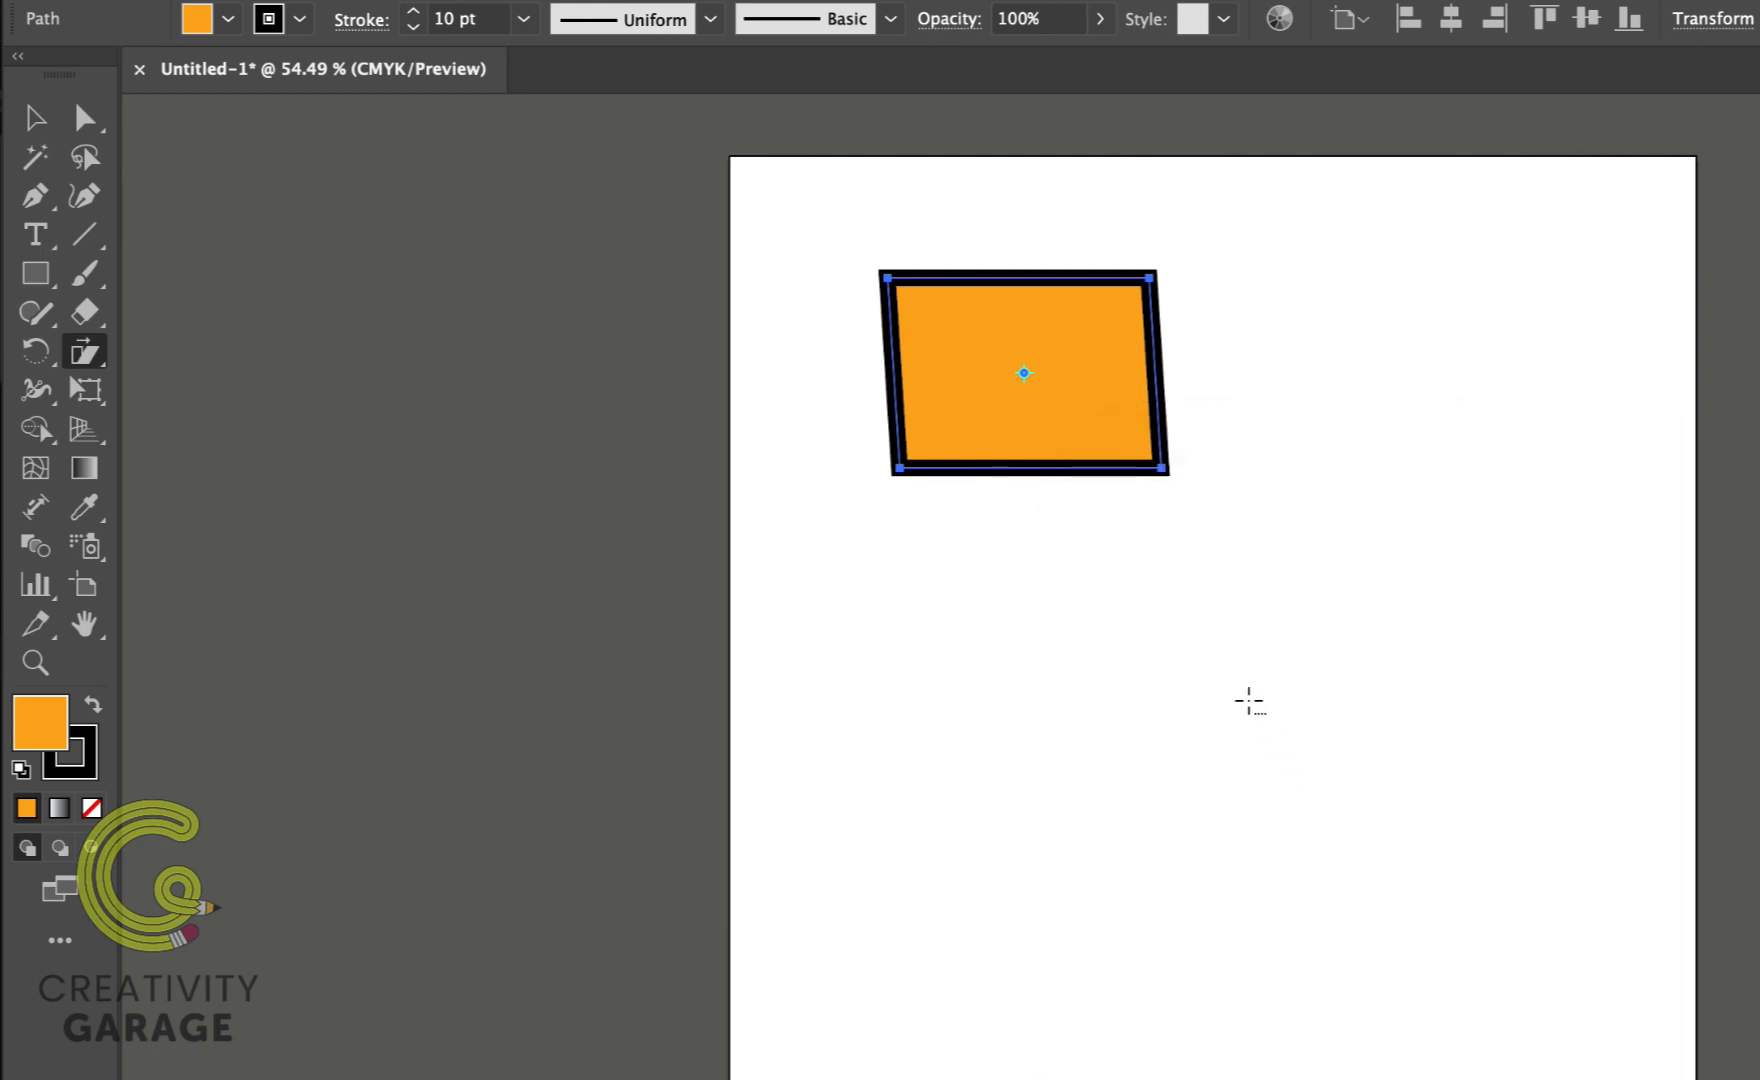
Step: Shear a copy of the rectangle by 348° along a 13° axis around a reference point below it
left_click(1192, 593, "alt")
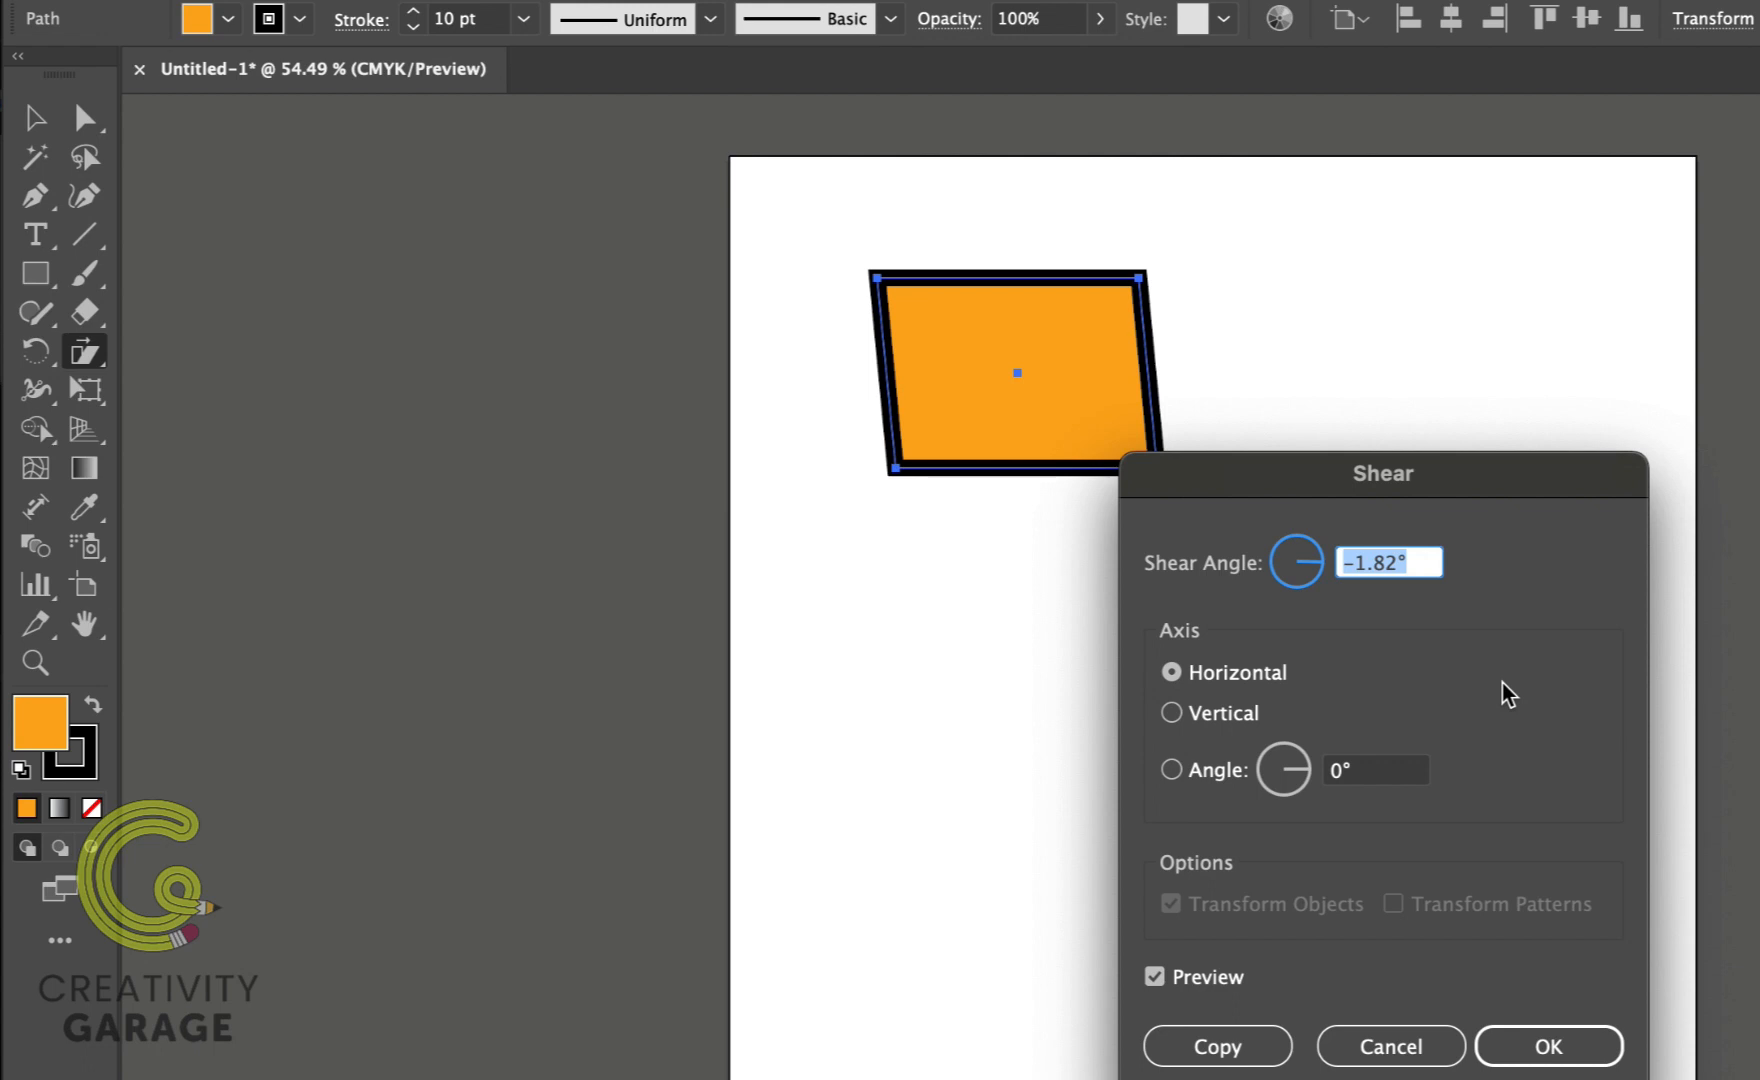
left_click(1174, 712)
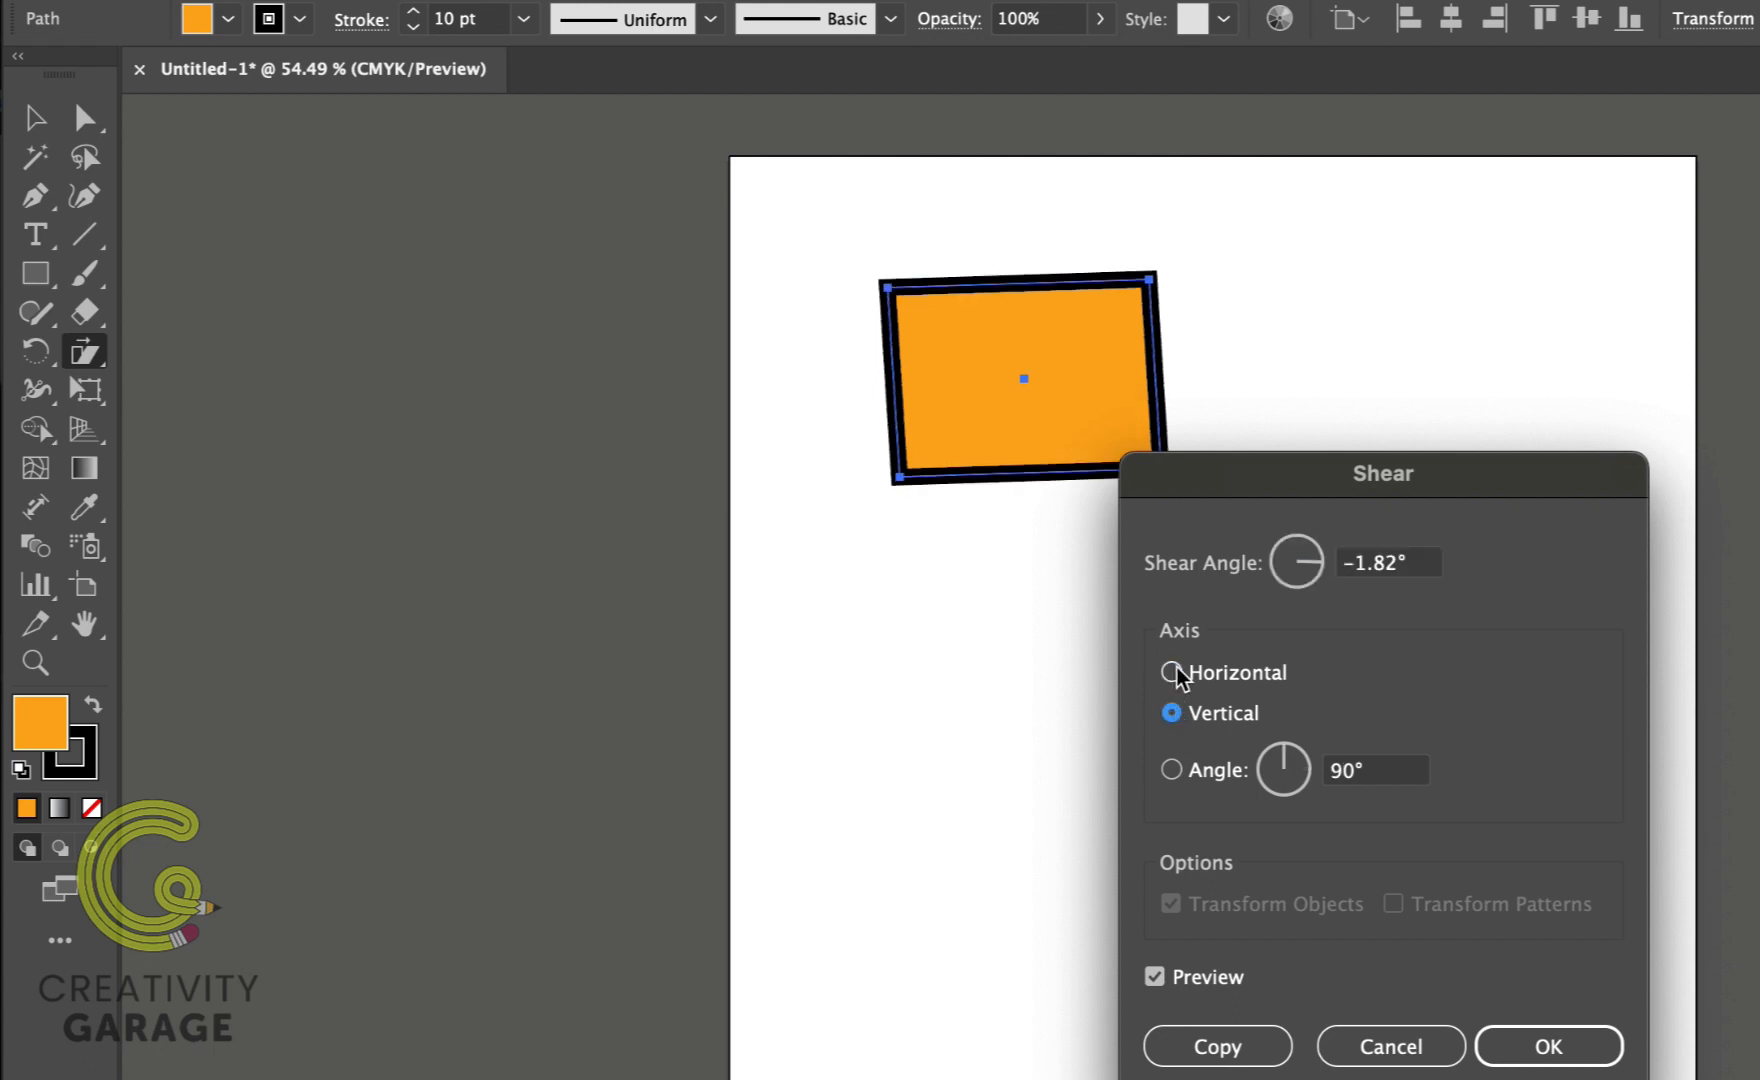
left_click(1172, 672)
left_click(1171, 769)
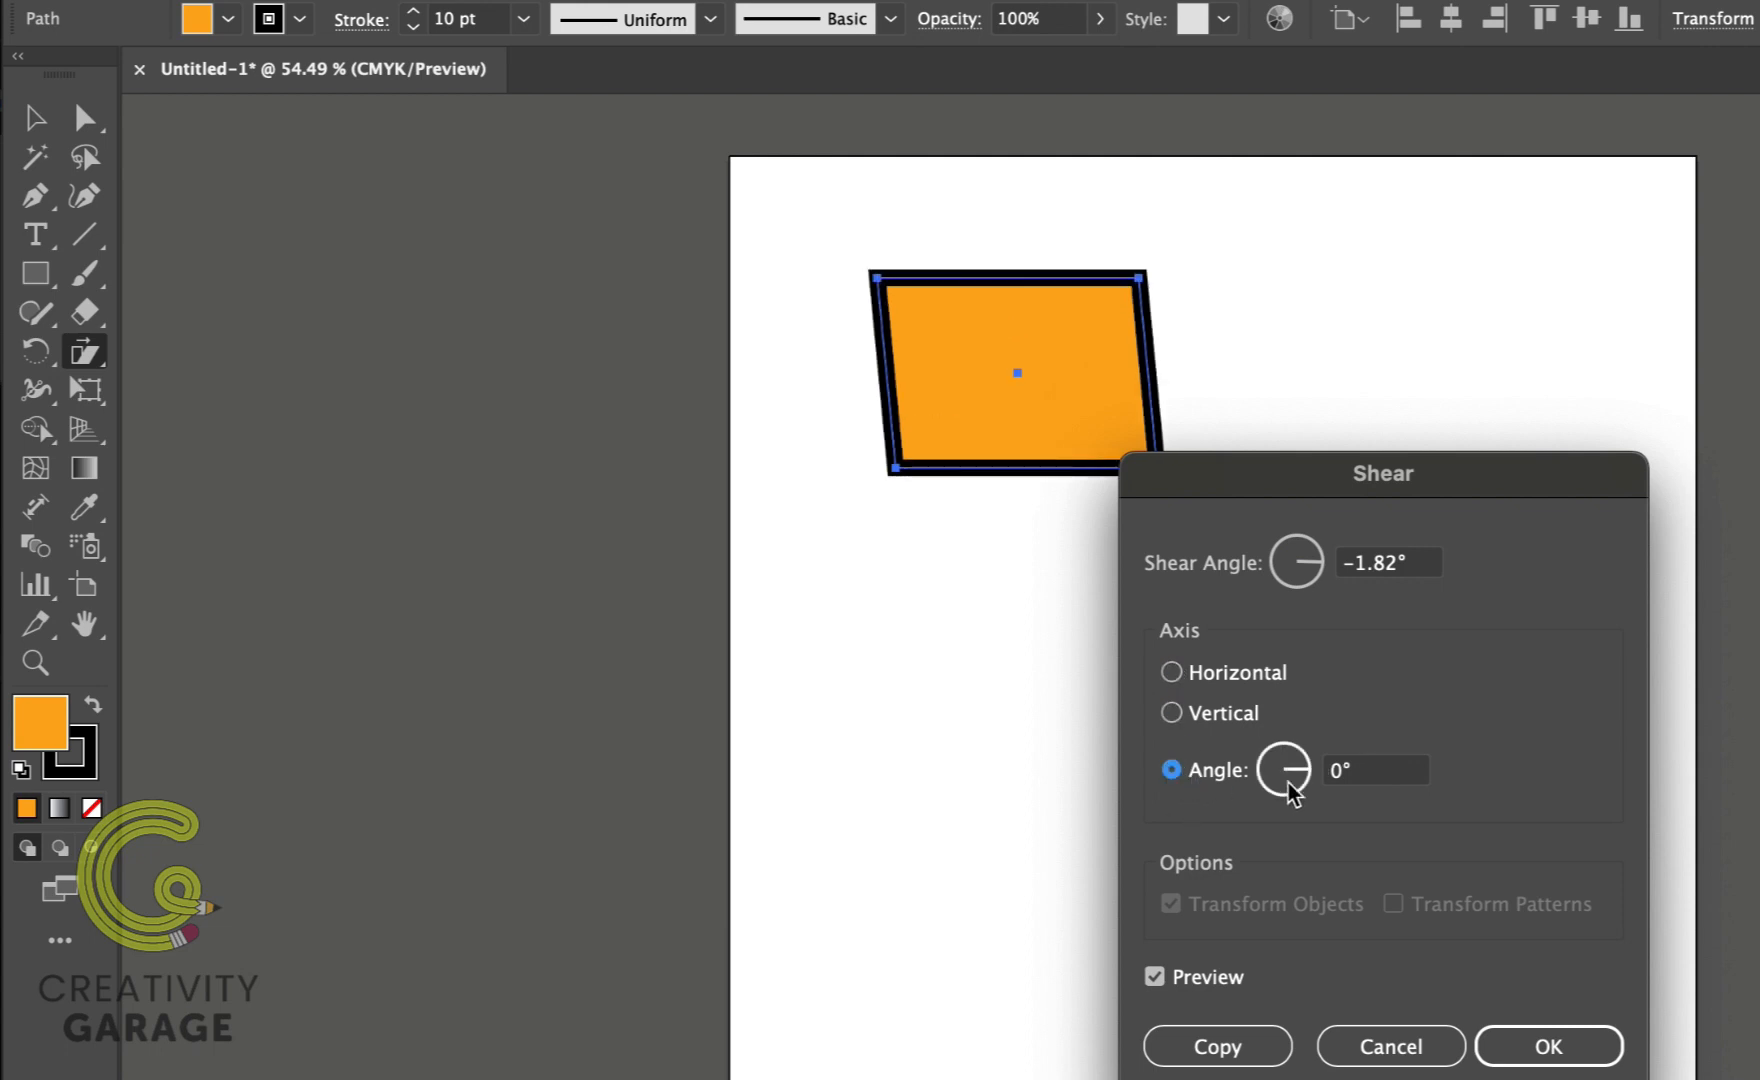
left_click_drag(1294, 774, 1276, 764)
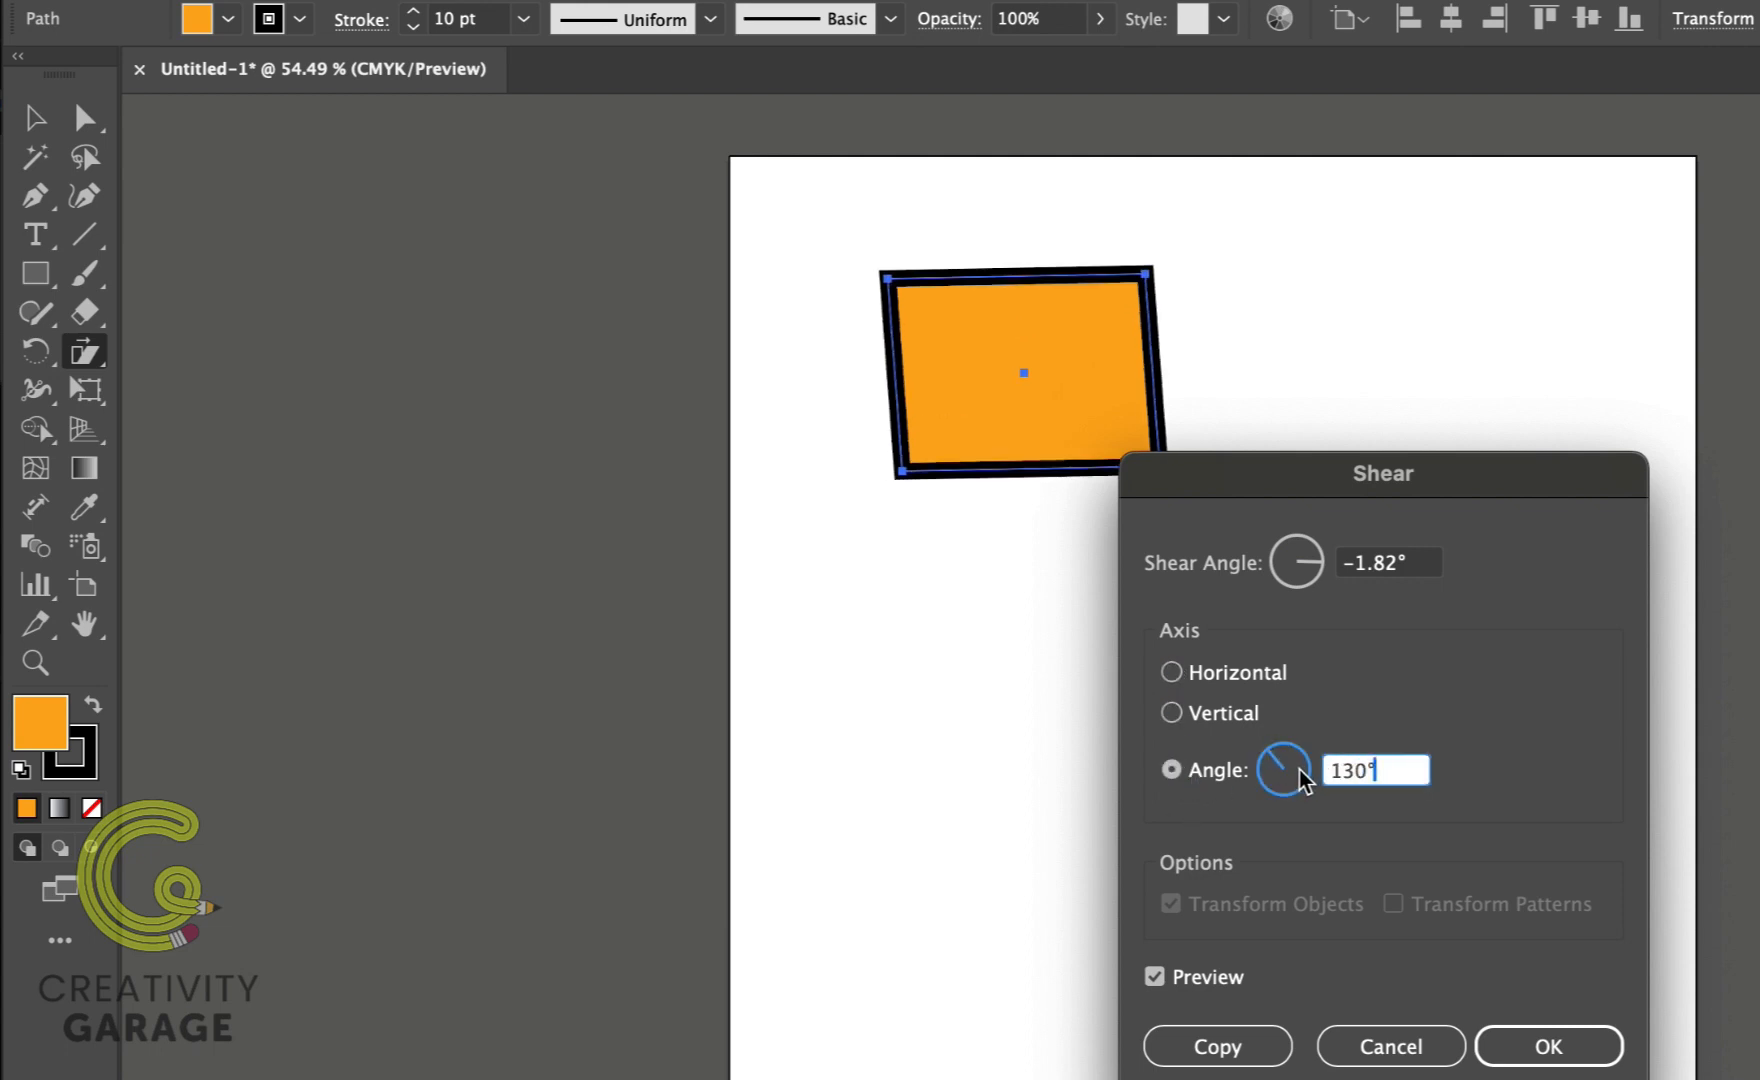
key("BackSpace")
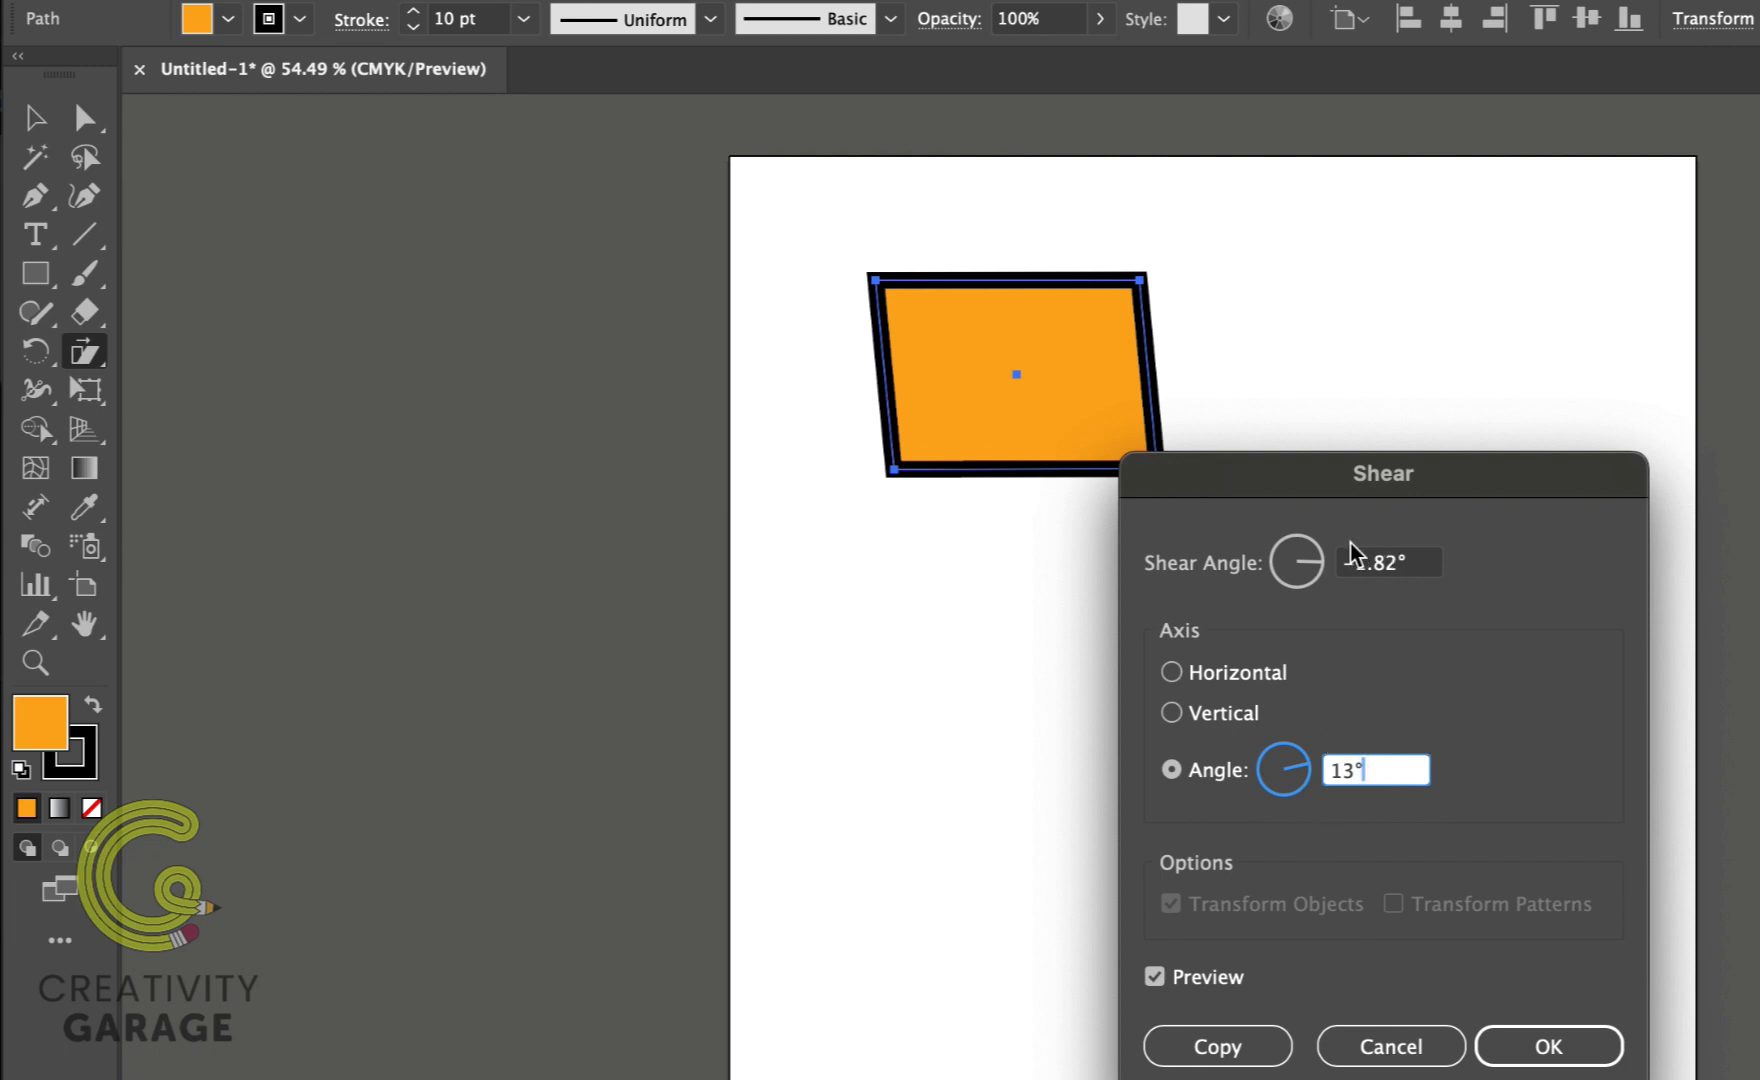
left_click_drag(1308, 561, 1292, 579)
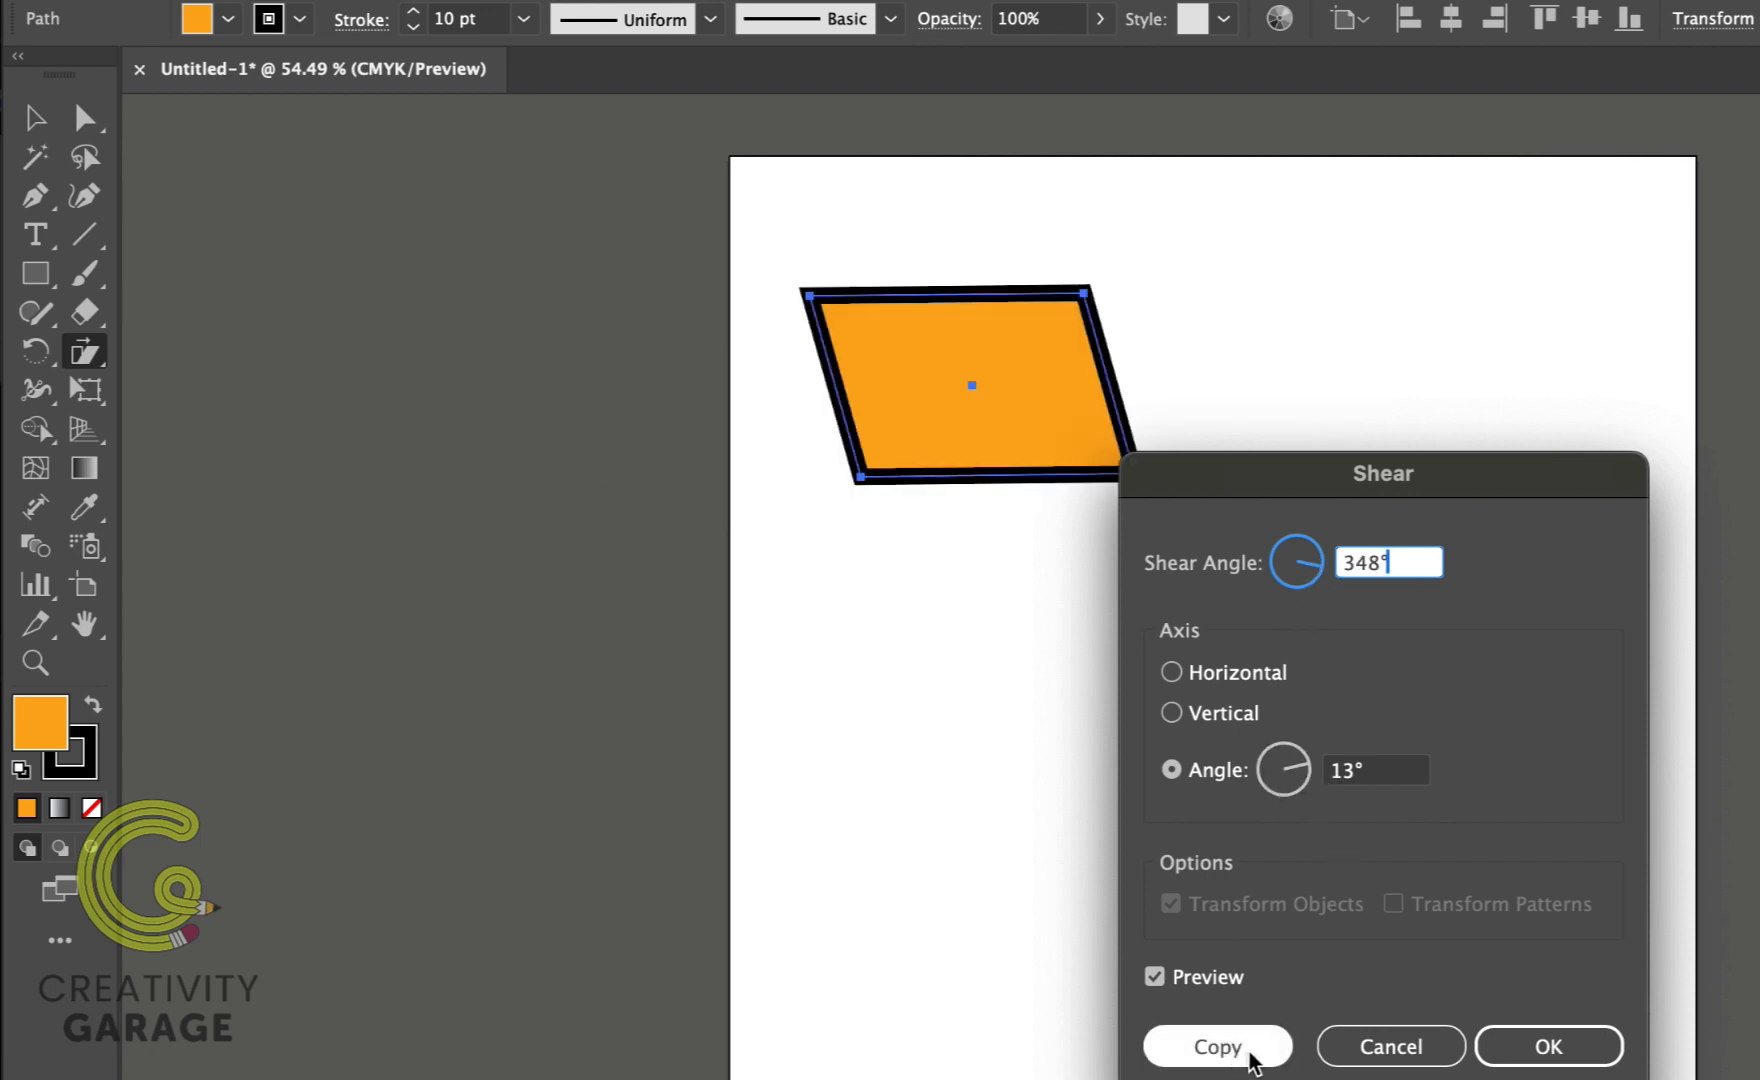
left_click(1217, 1046)
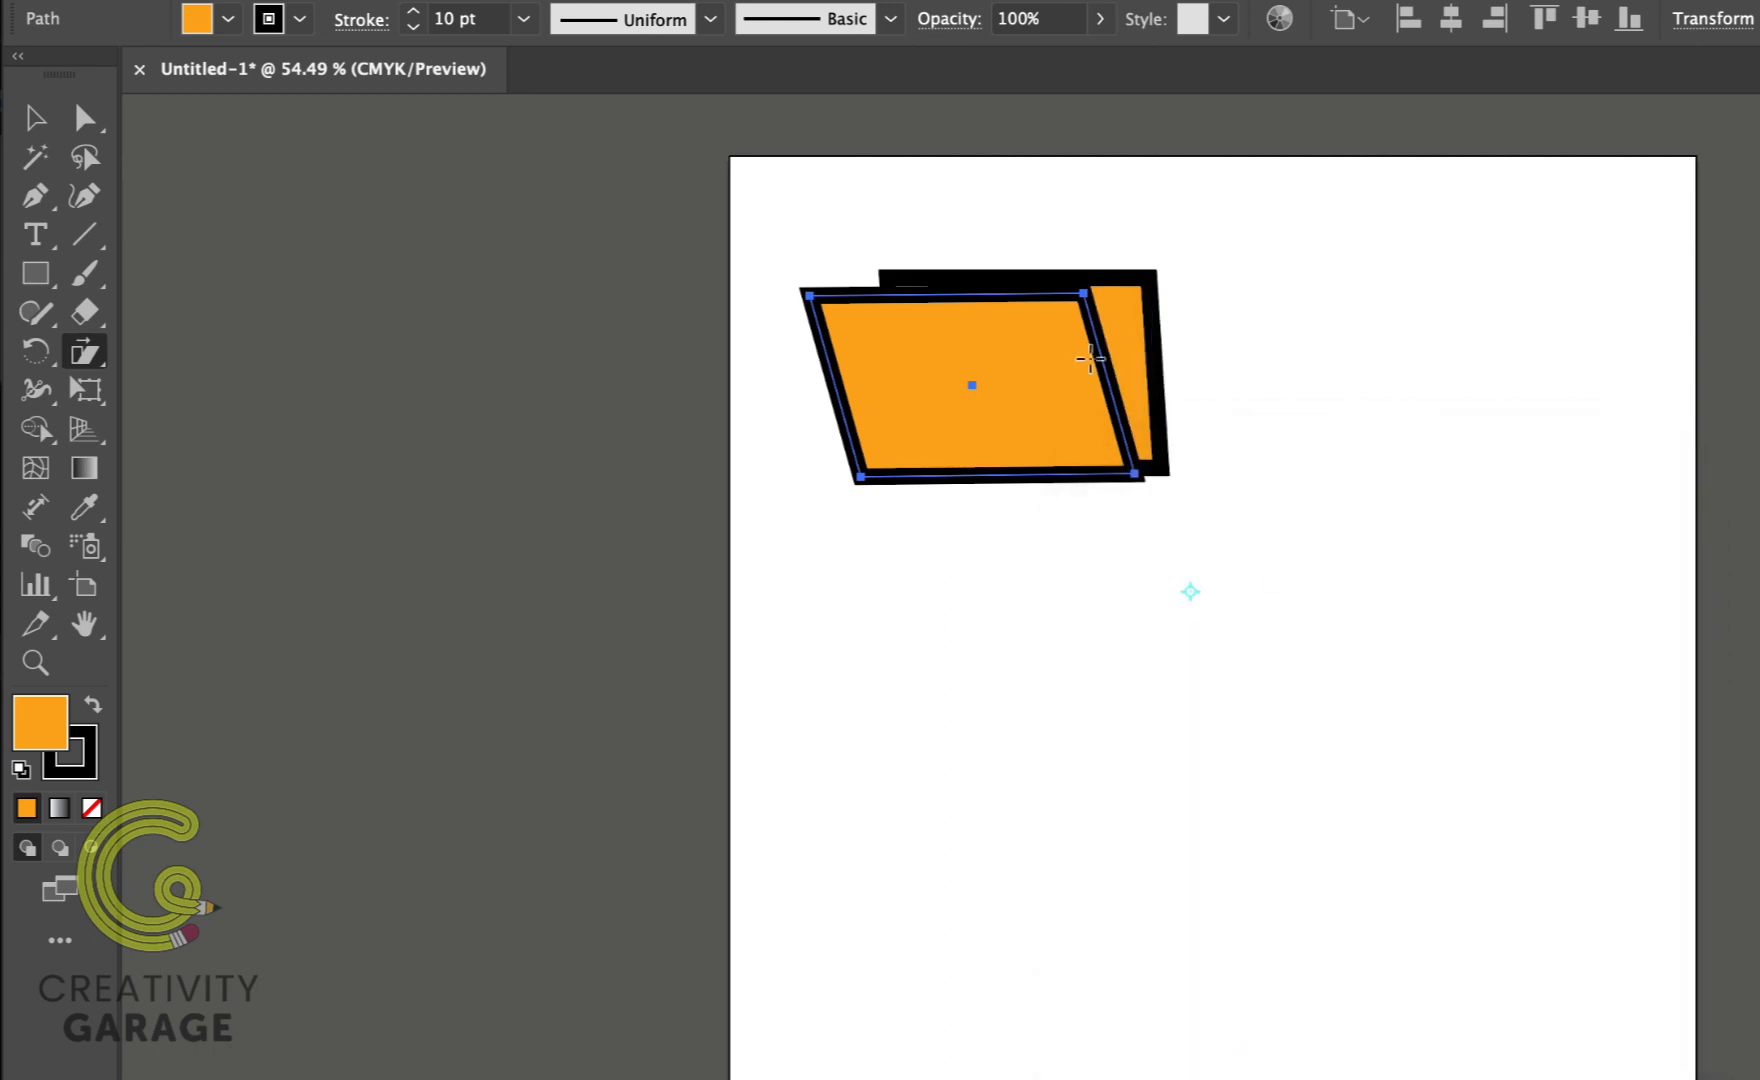
Step: Delete the sheared copy of the rectangle
key("v")
key("Delete")
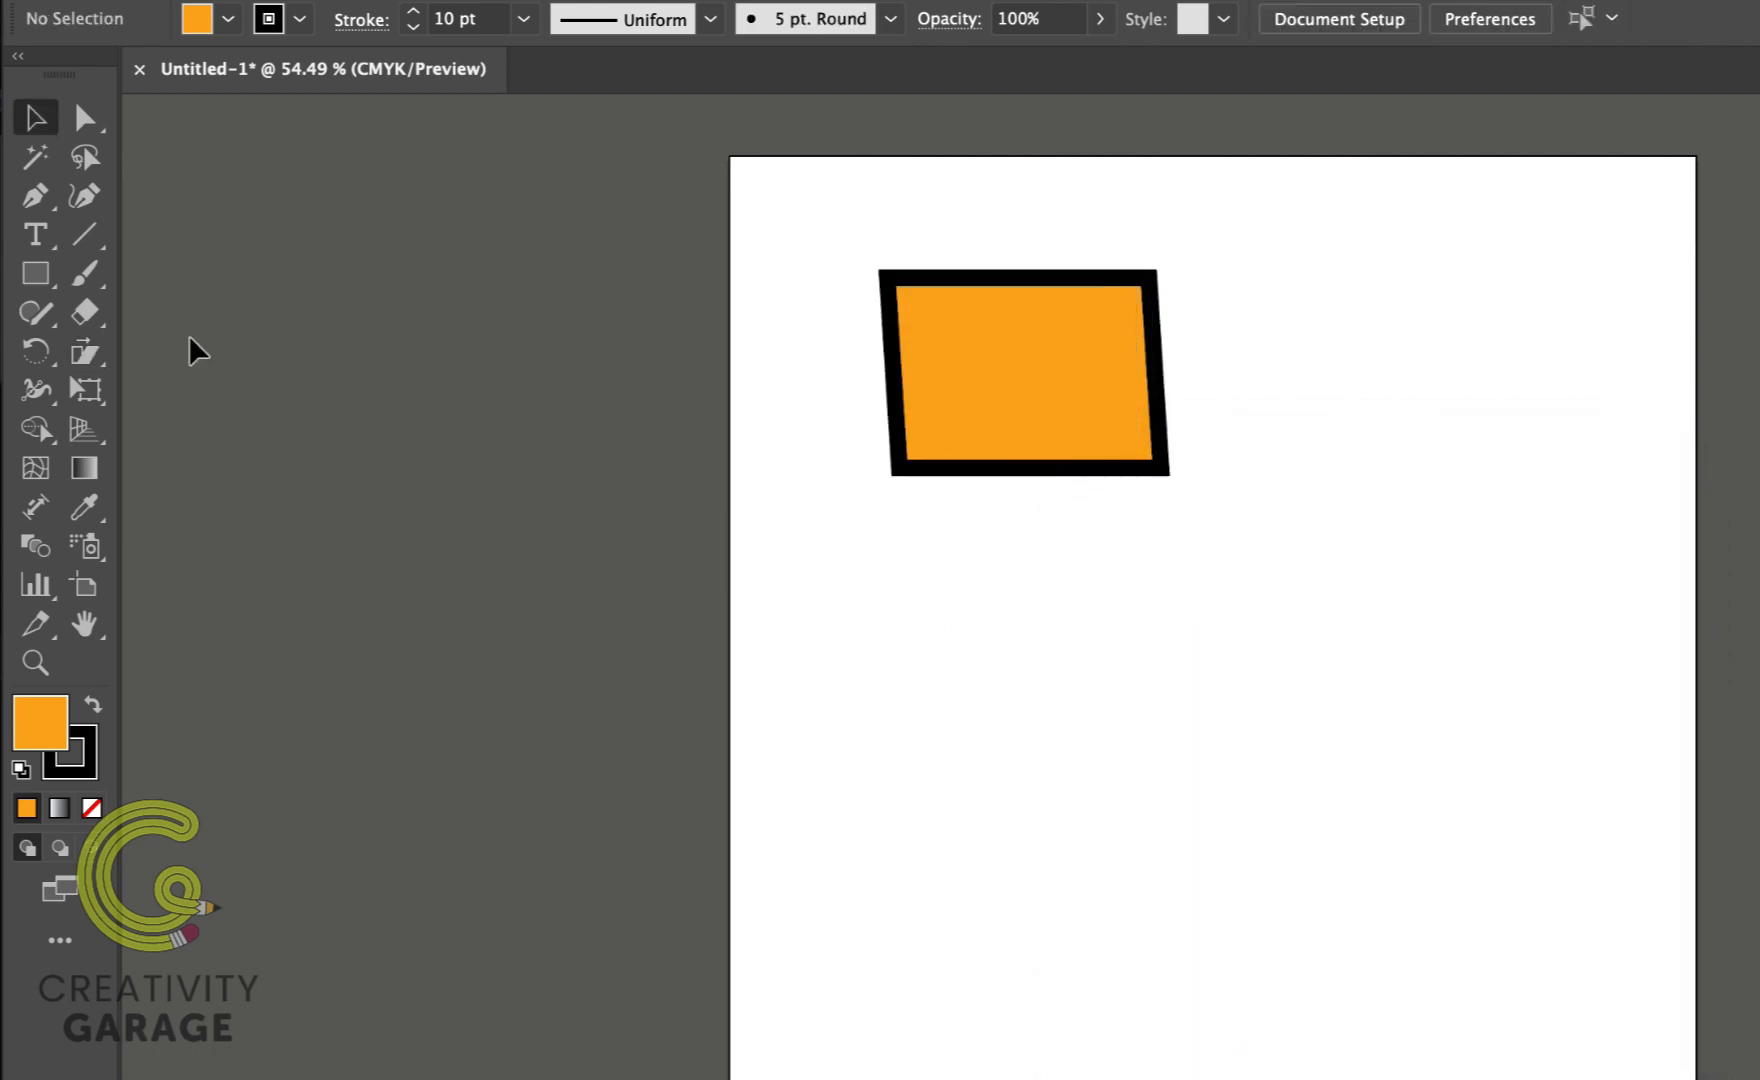
Step: Add the text CreativityGarage below the rectangle
scroll(190, 337, "right", 1)
key("t")
left_click(850, 582)
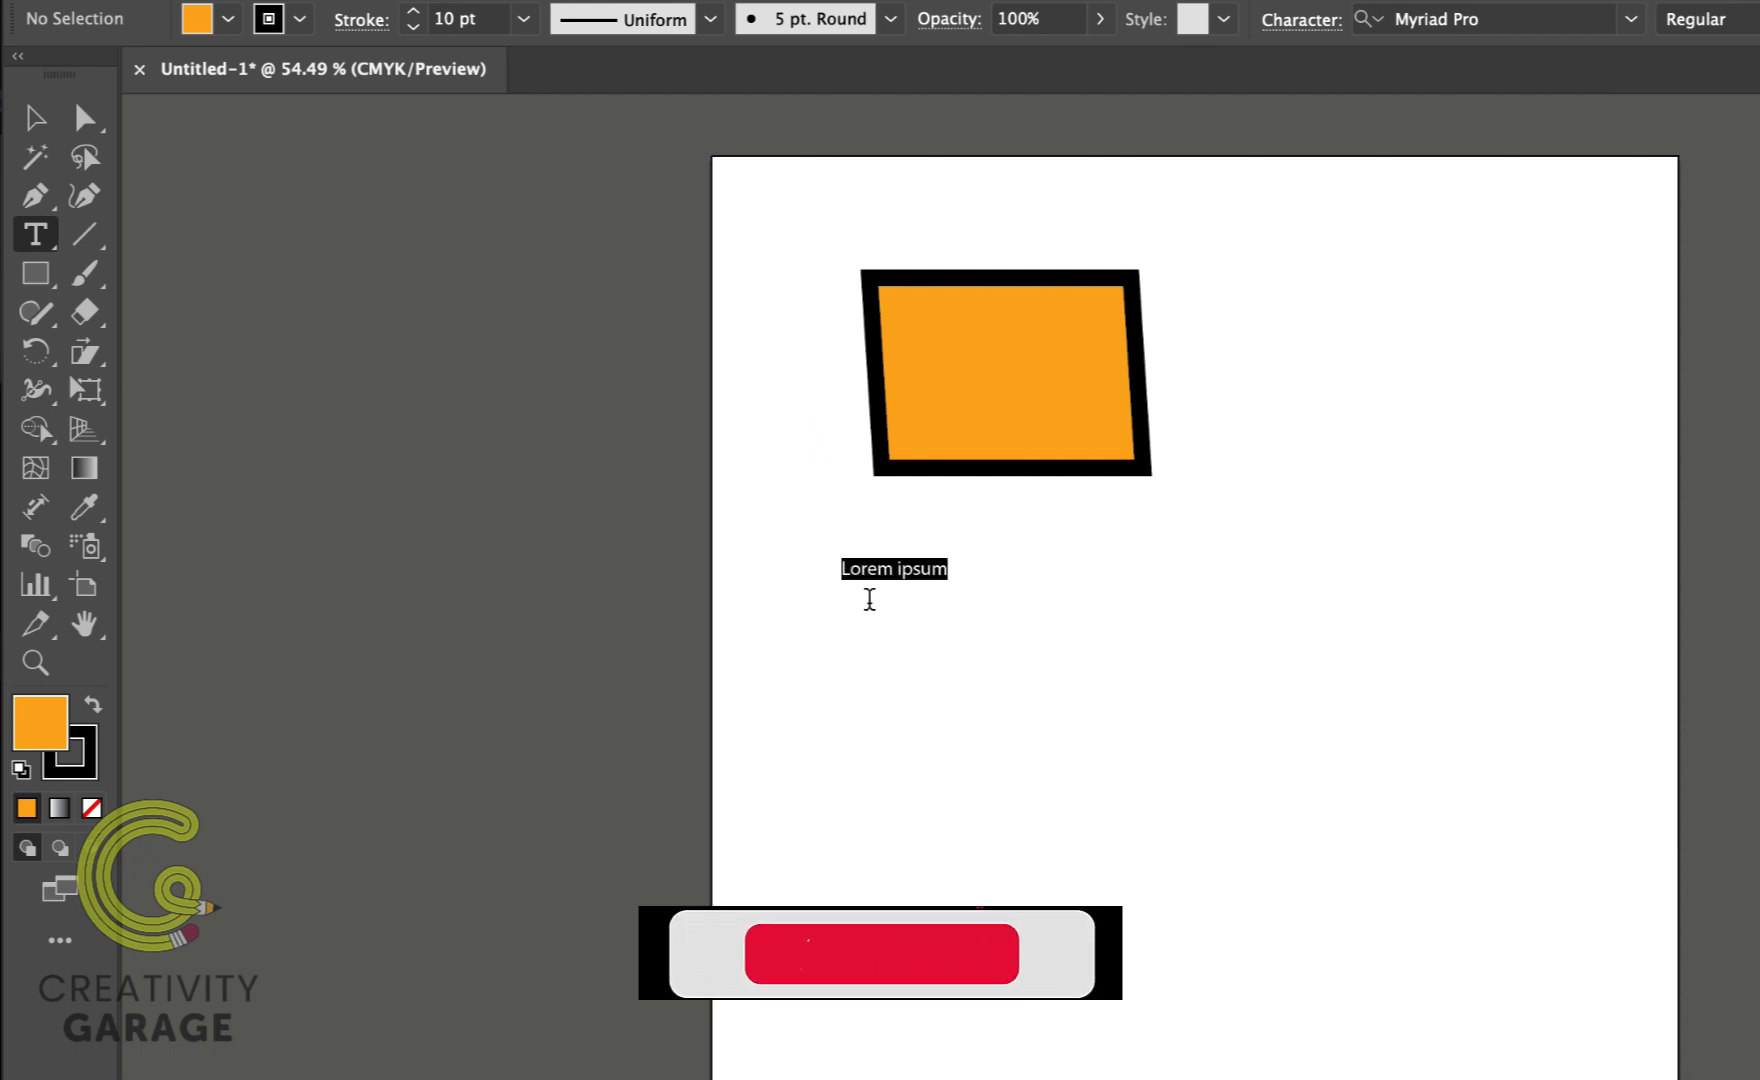
type("CreativityGarage")
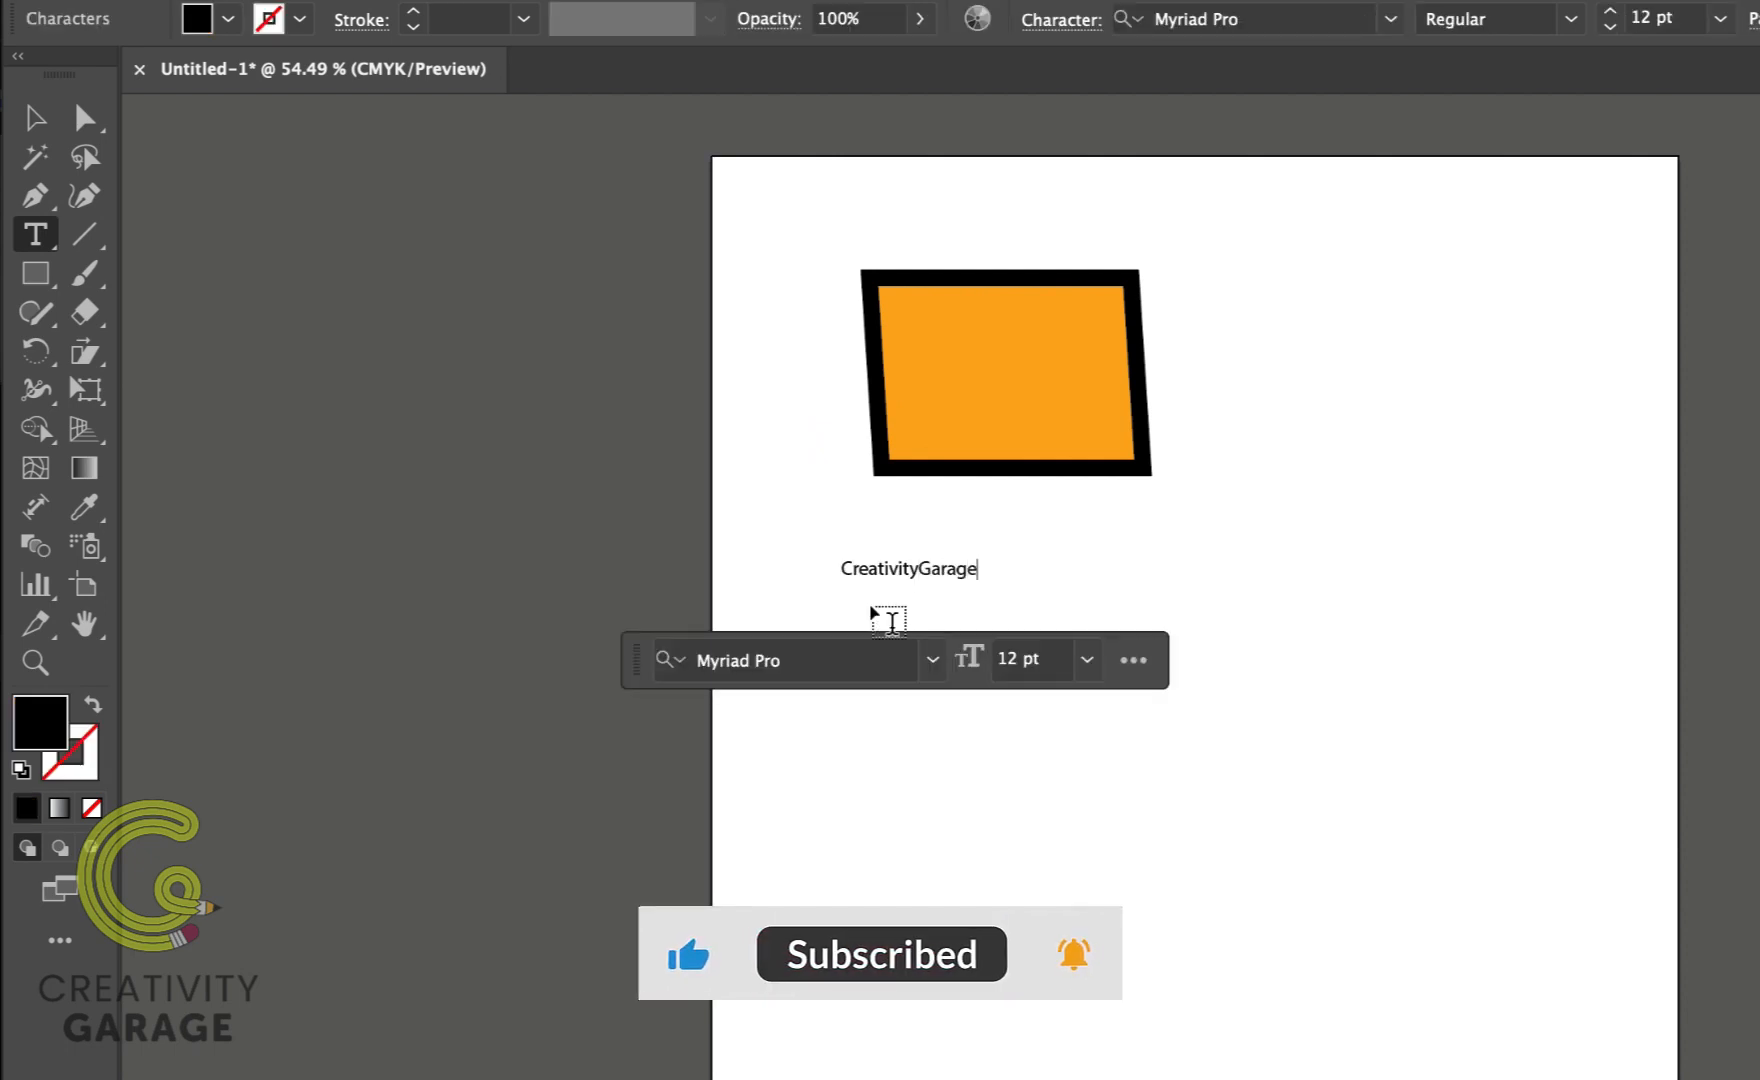
Step: Enlarge the CreativityGarage text to about 37.6 pt by dragging its bounding box corner
scroll(300, 300, "right", 1)
left_click(43, 124)
left_click_drag(966, 581, 1254, 636)
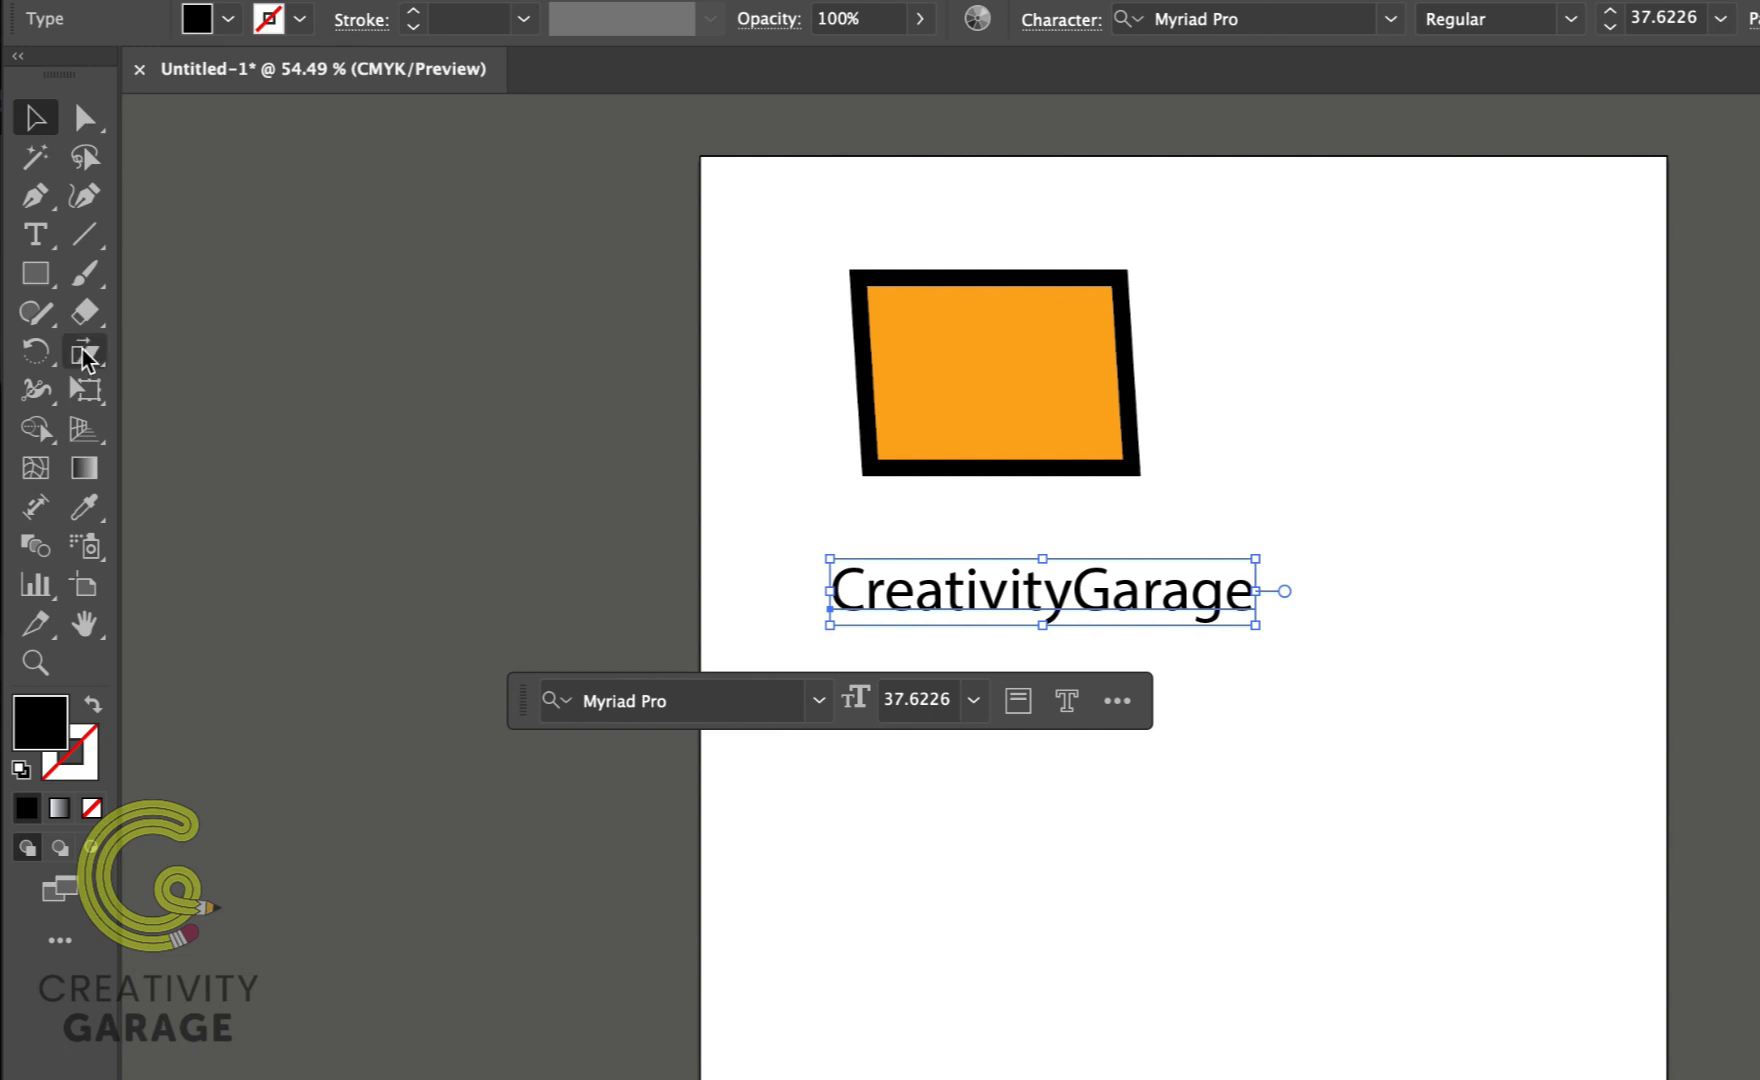
Step: Try shearing the text with the Shear tool, then undo it
left_click(84, 353)
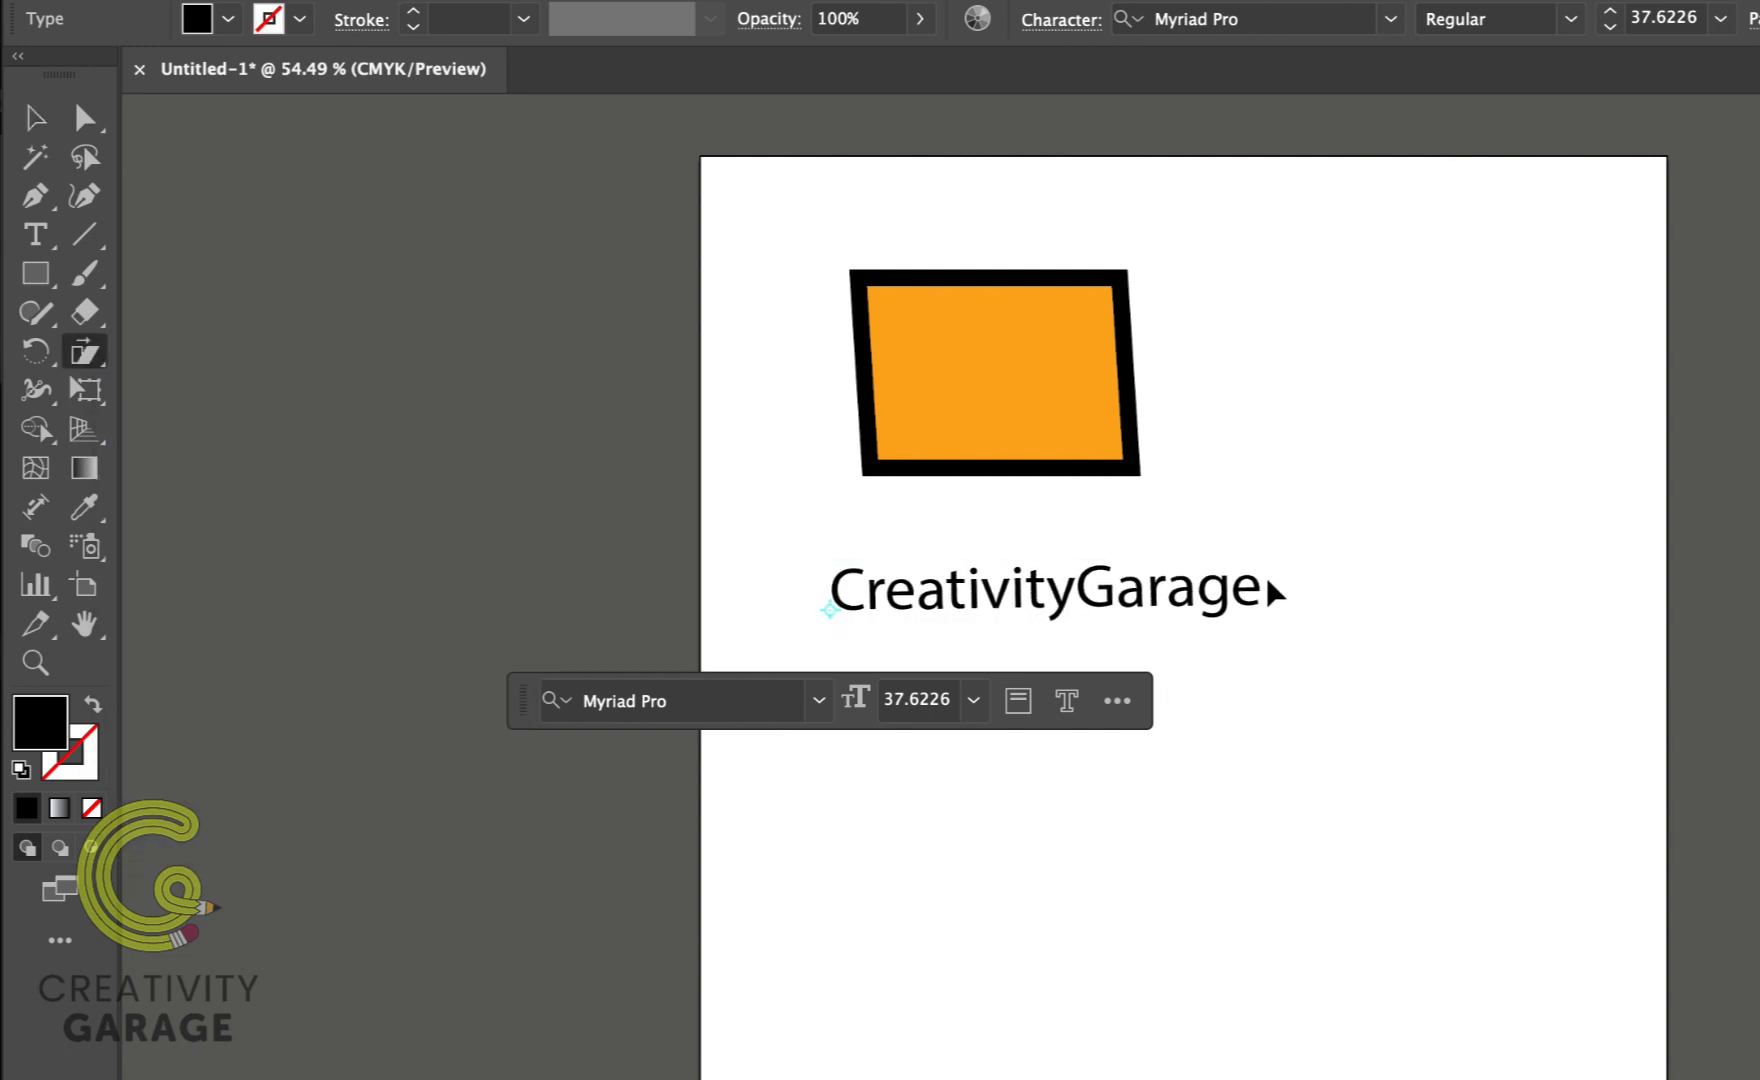
mouse_move(1268, 584)
left_mouse_down()
mouse_move(1314, 642)
mouse_move(1394, 609)
mouse_move(1284, 575)
mouse_move(1360, 600)
mouse_move(1281, 584)
mouse_move(1330, 570)
mouse_move(1328, 668)
mouse_move(1388, 546)
mouse_move(1330, 590)
mouse_move(1296, 582)
left_mouse_up()
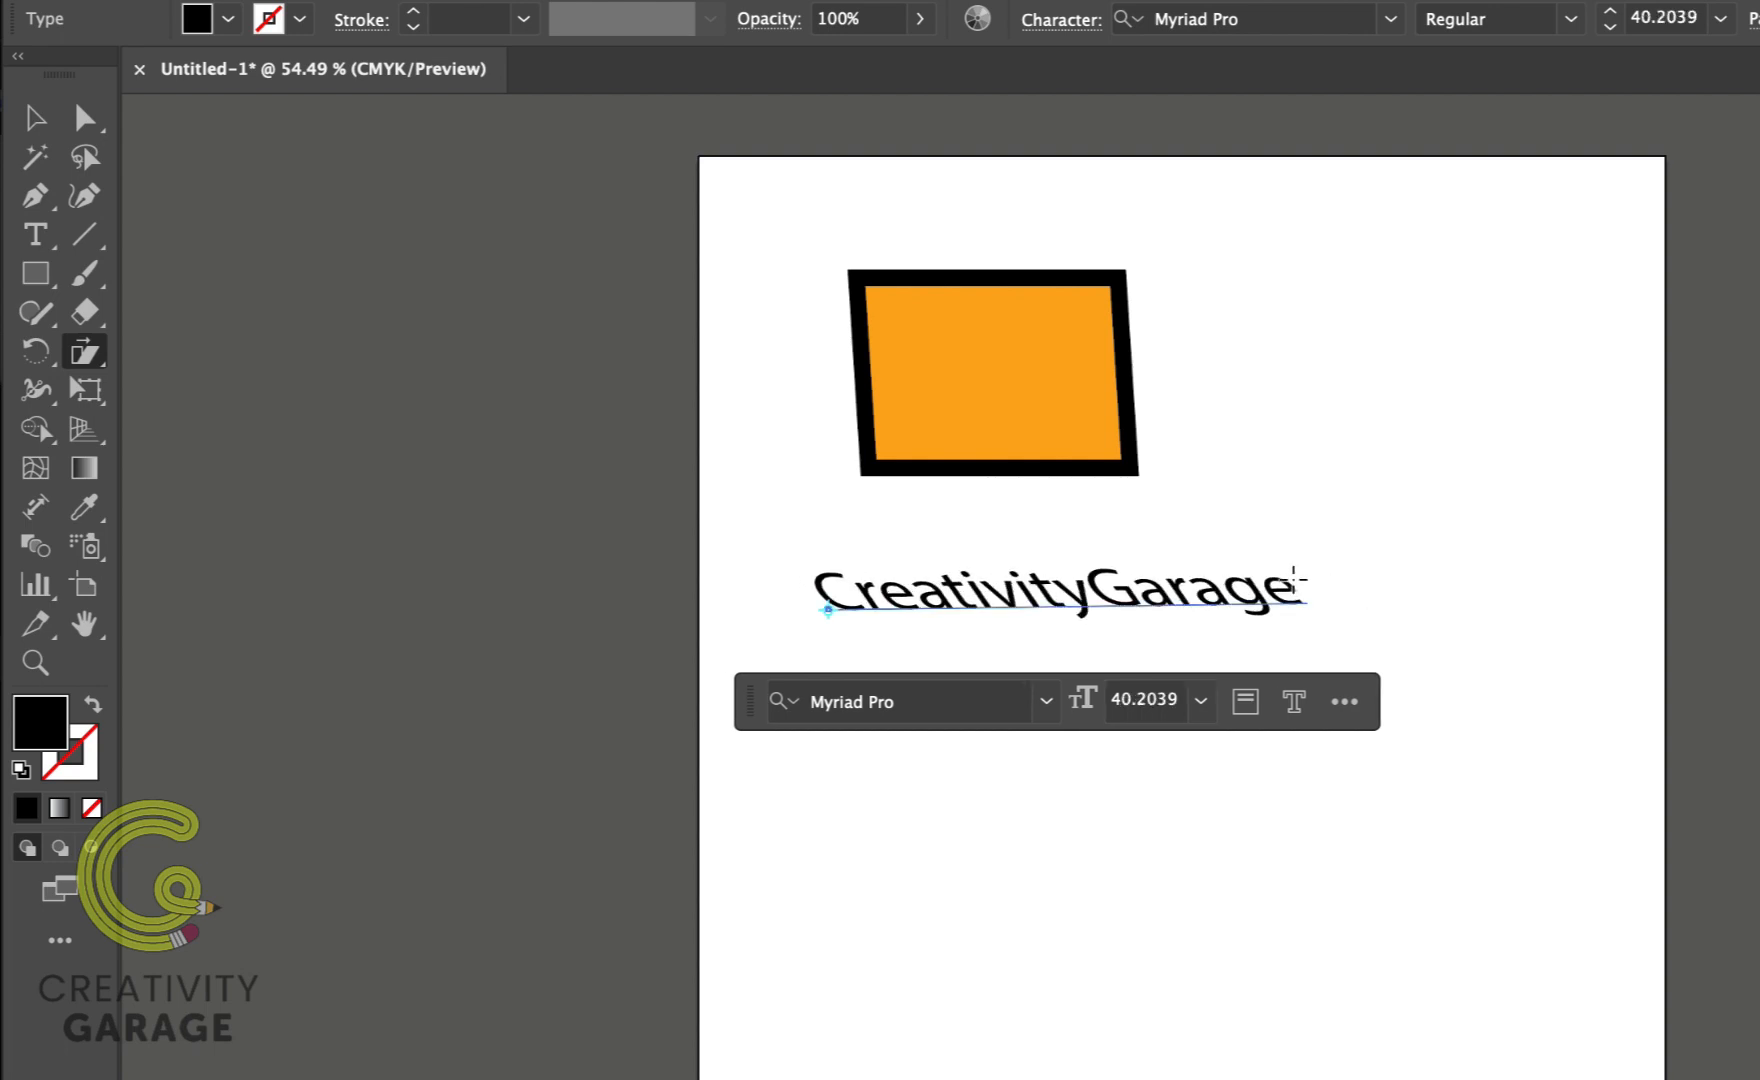
key("ctrl+z")
key("ctrl+z")
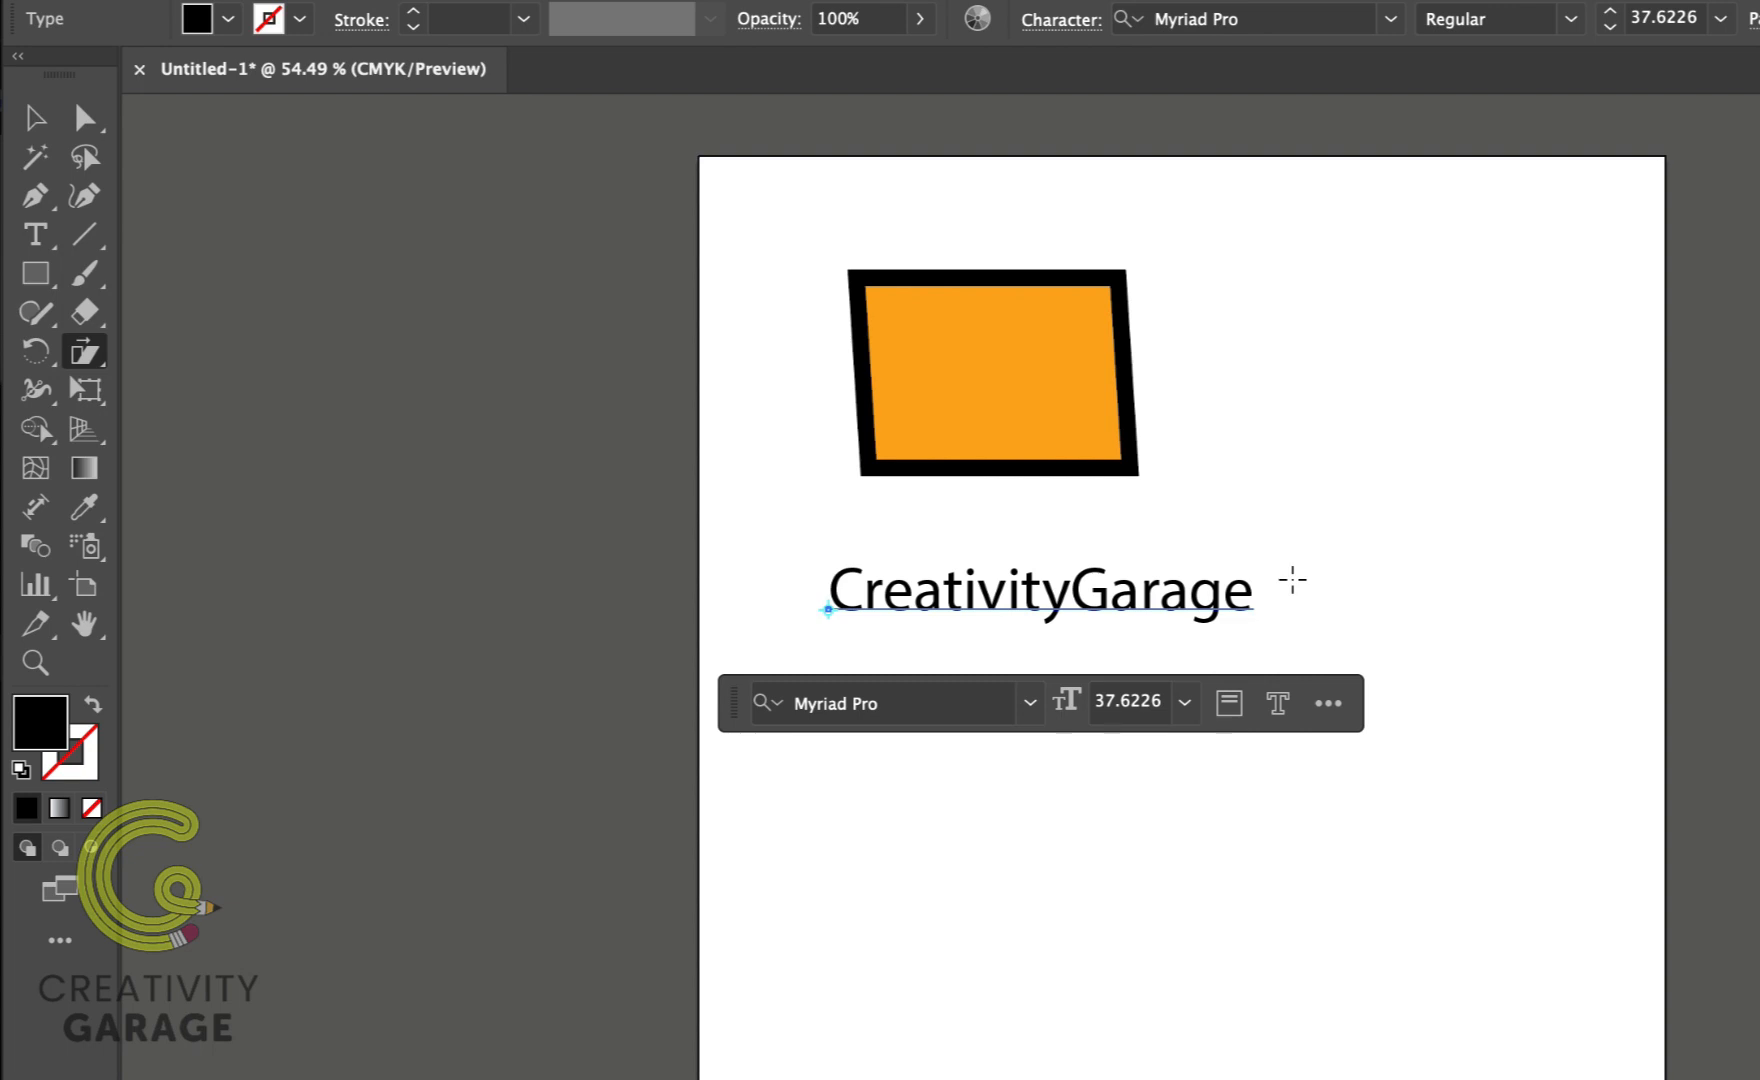
Step: Scale the rectangle freehand with the Scale tool around a reference point at its lower-right corner
left_click_drag(84, 351, 245, 350)
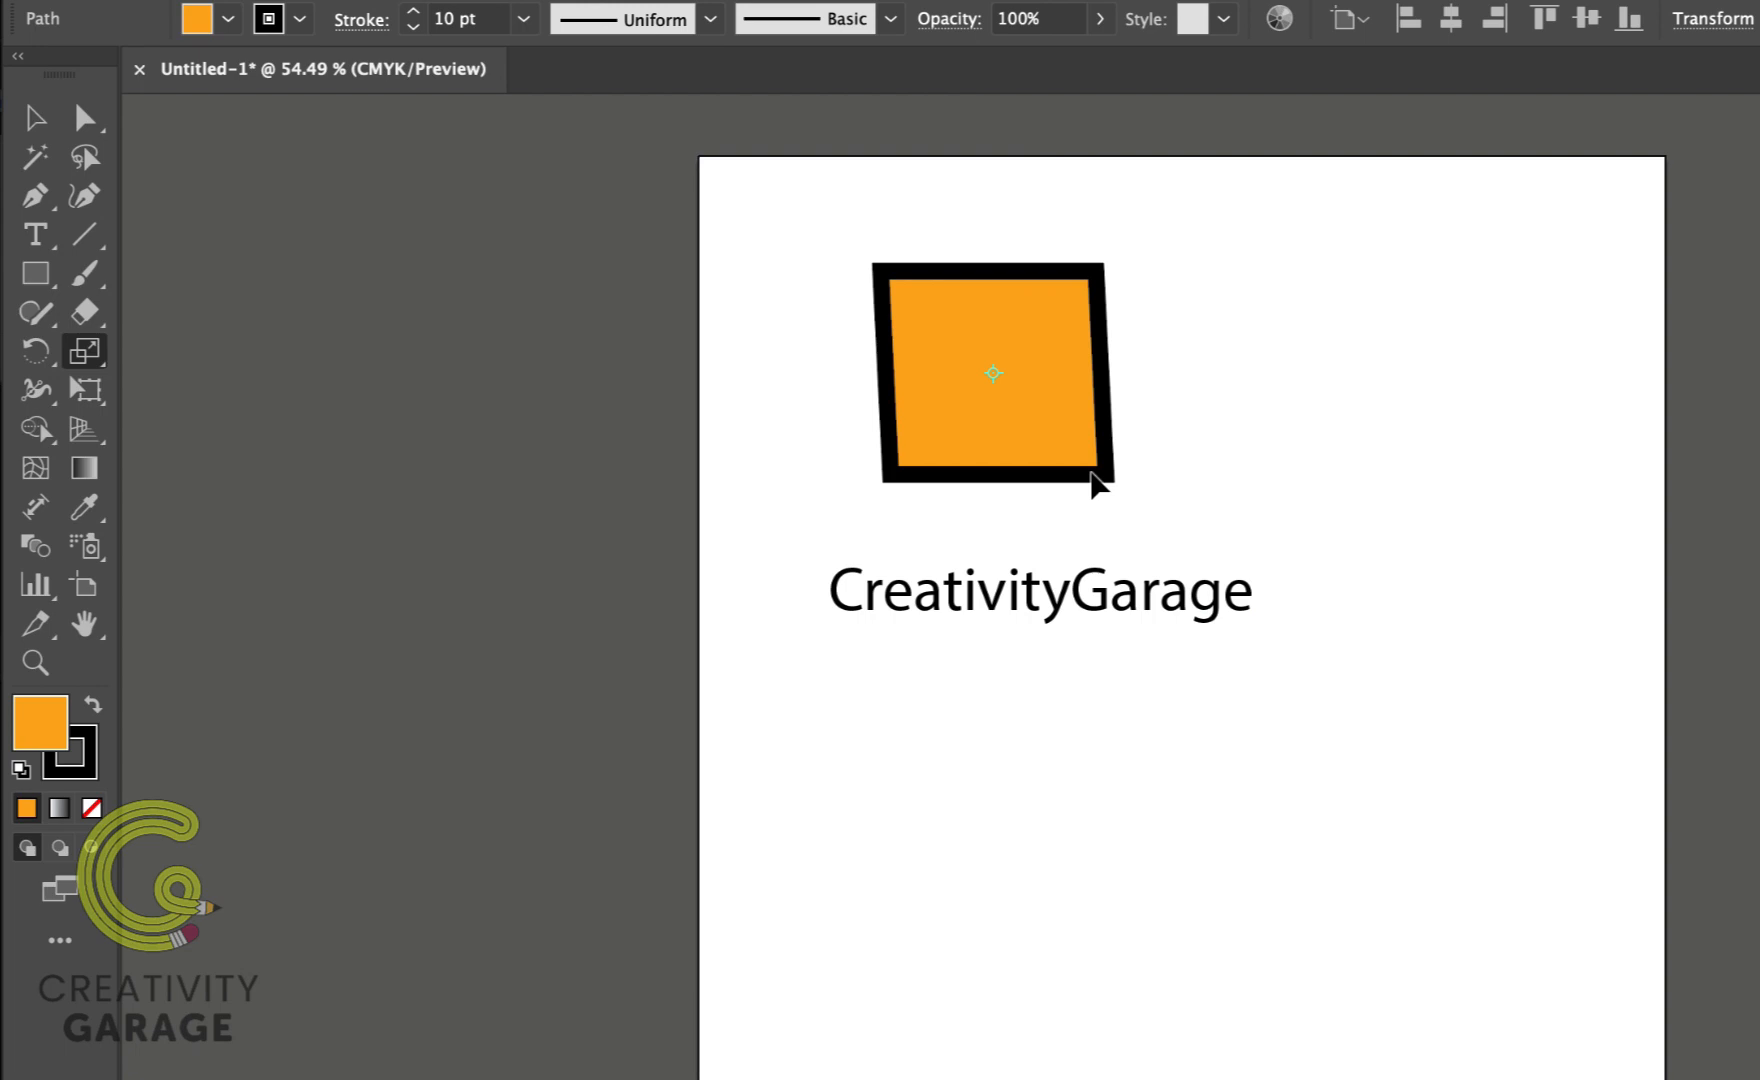
left_click_drag(1091, 473, 1089, 471)
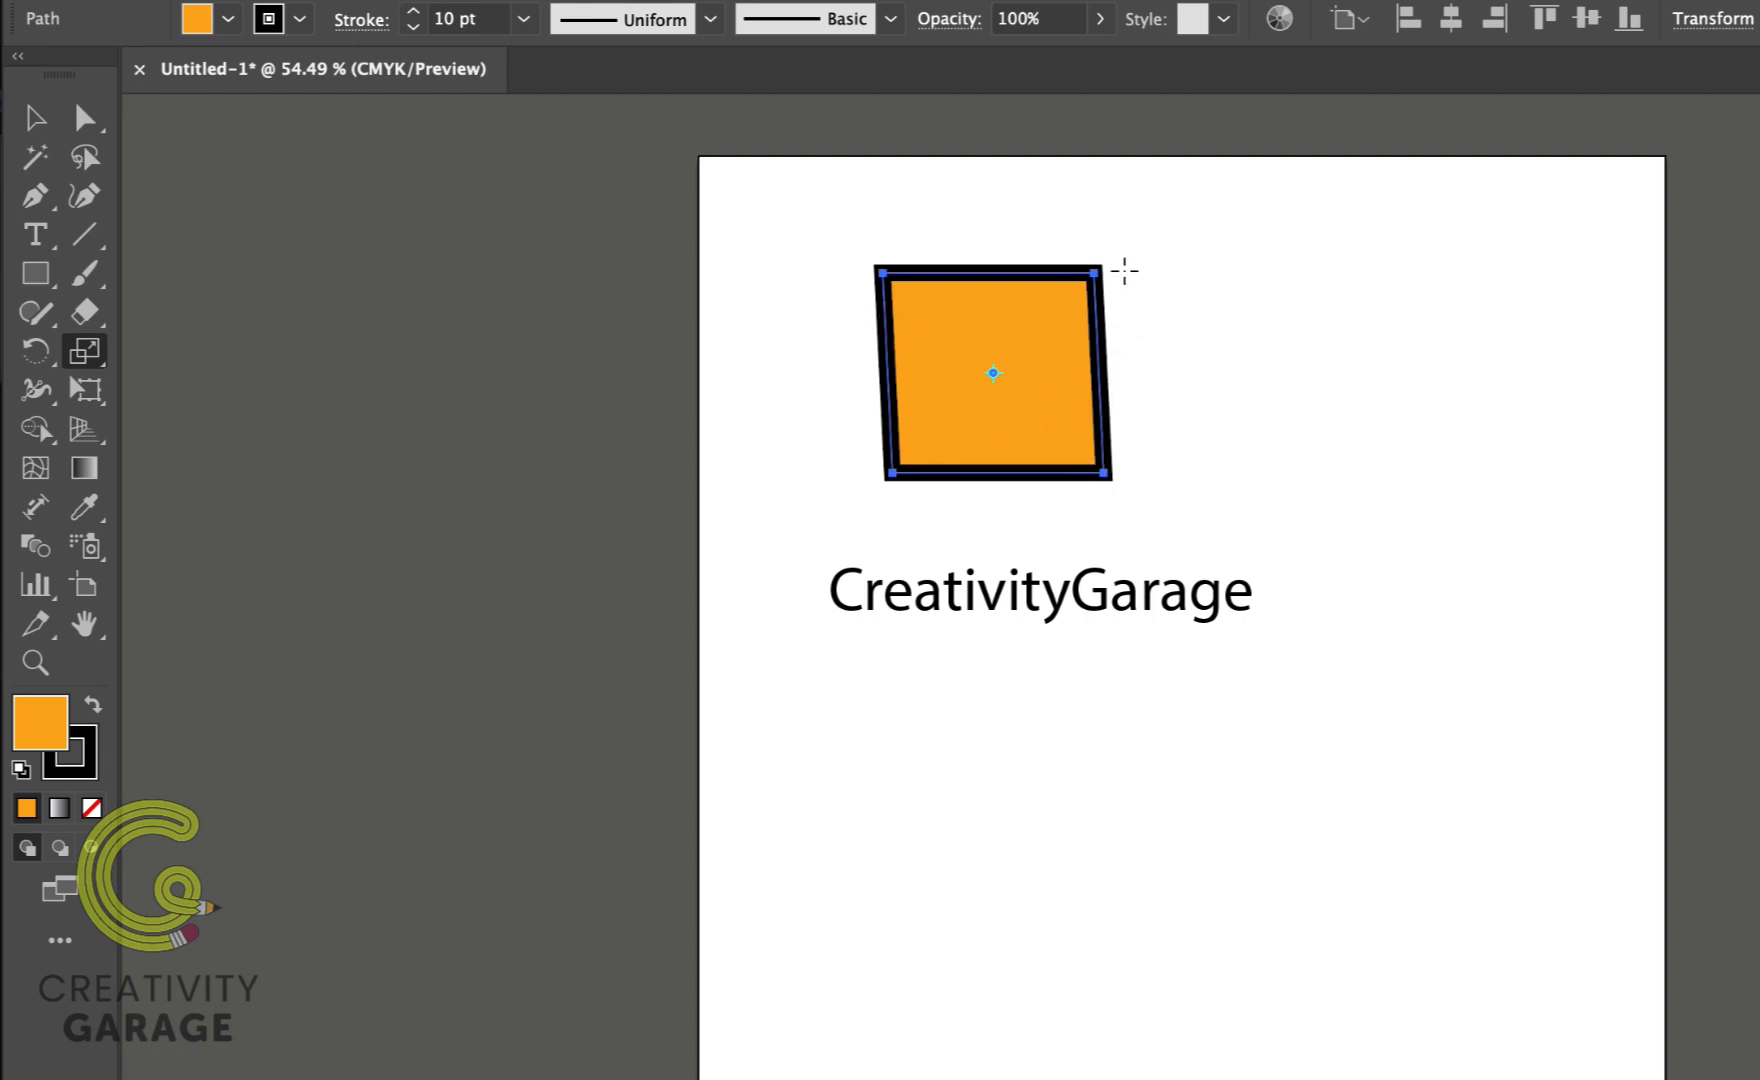
left_click(1130, 489)
mouse_move(1034, 392)
left_mouse_down()
mouse_move(967, 354)
mouse_move(1053, 403)
mouse_move(1004, 380)
left_mouse_up()
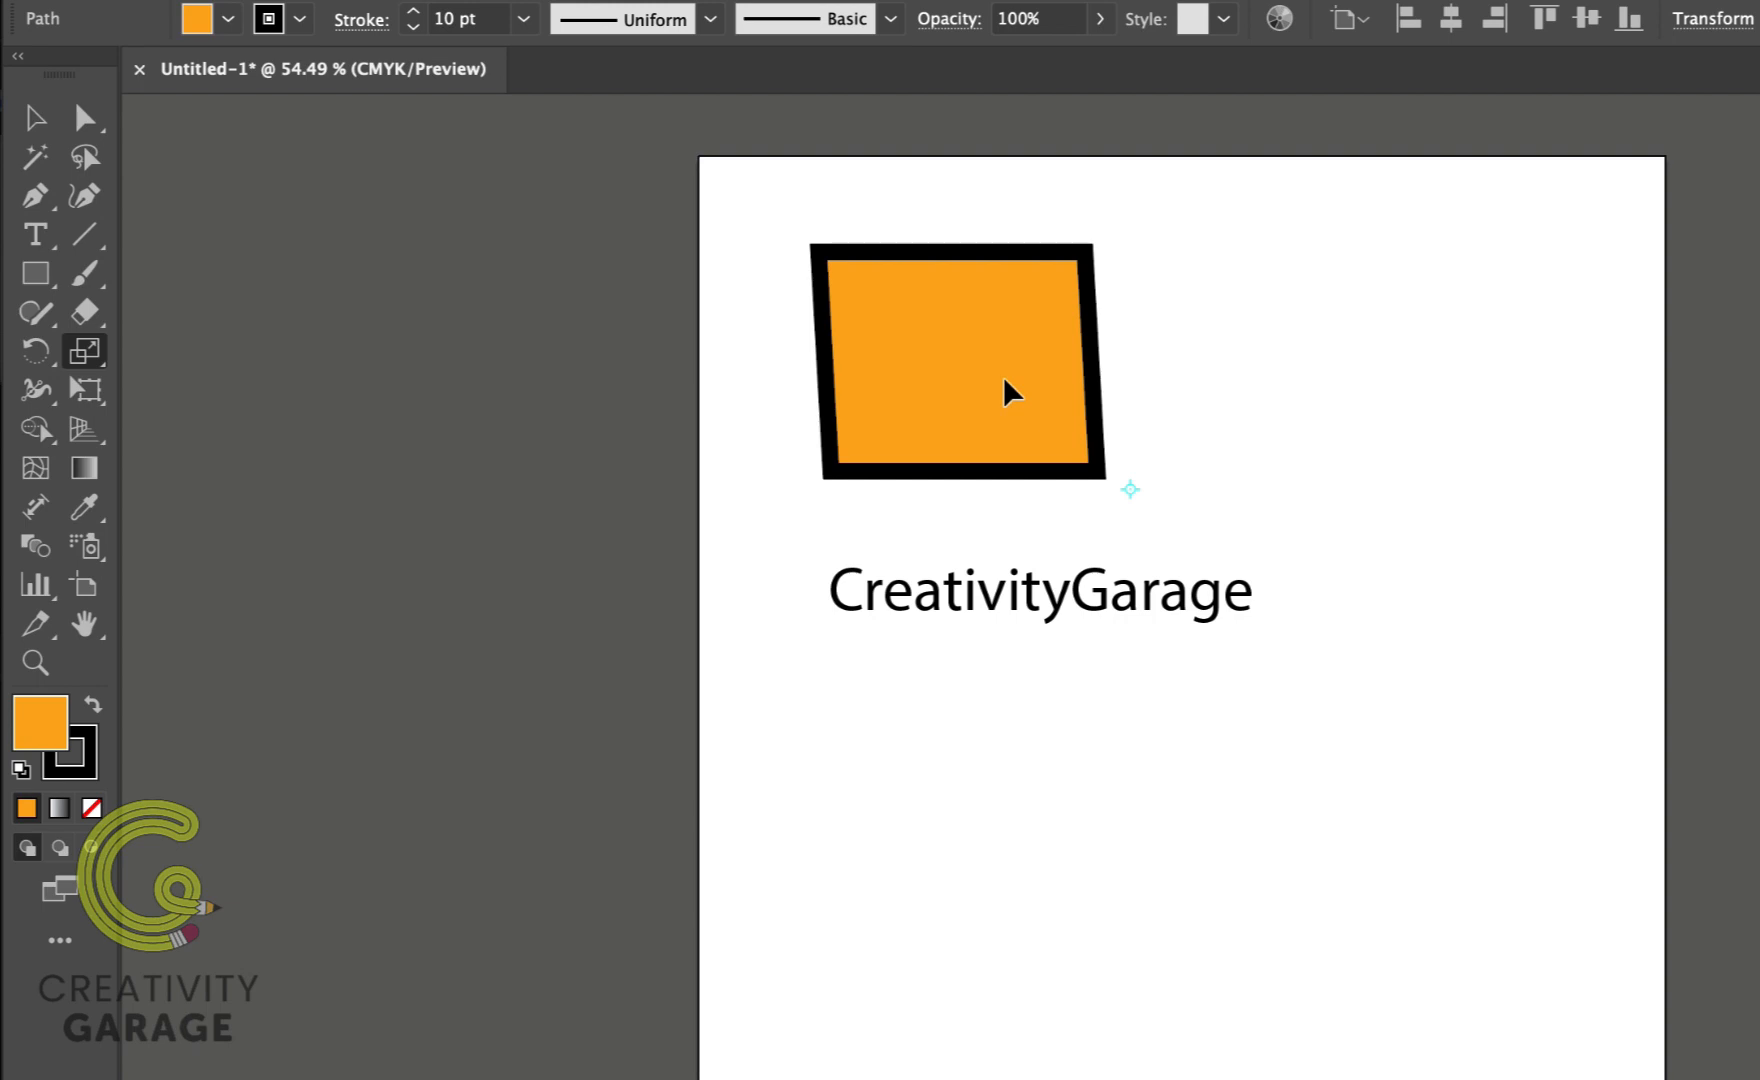
mouse_move(1030, 410)
left_mouse_down()
mouse_move(1067, 440)
mouse_move(968, 358)
mouse_move(1013, 403)
mouse_move(995, 370)
left_mouse_up()
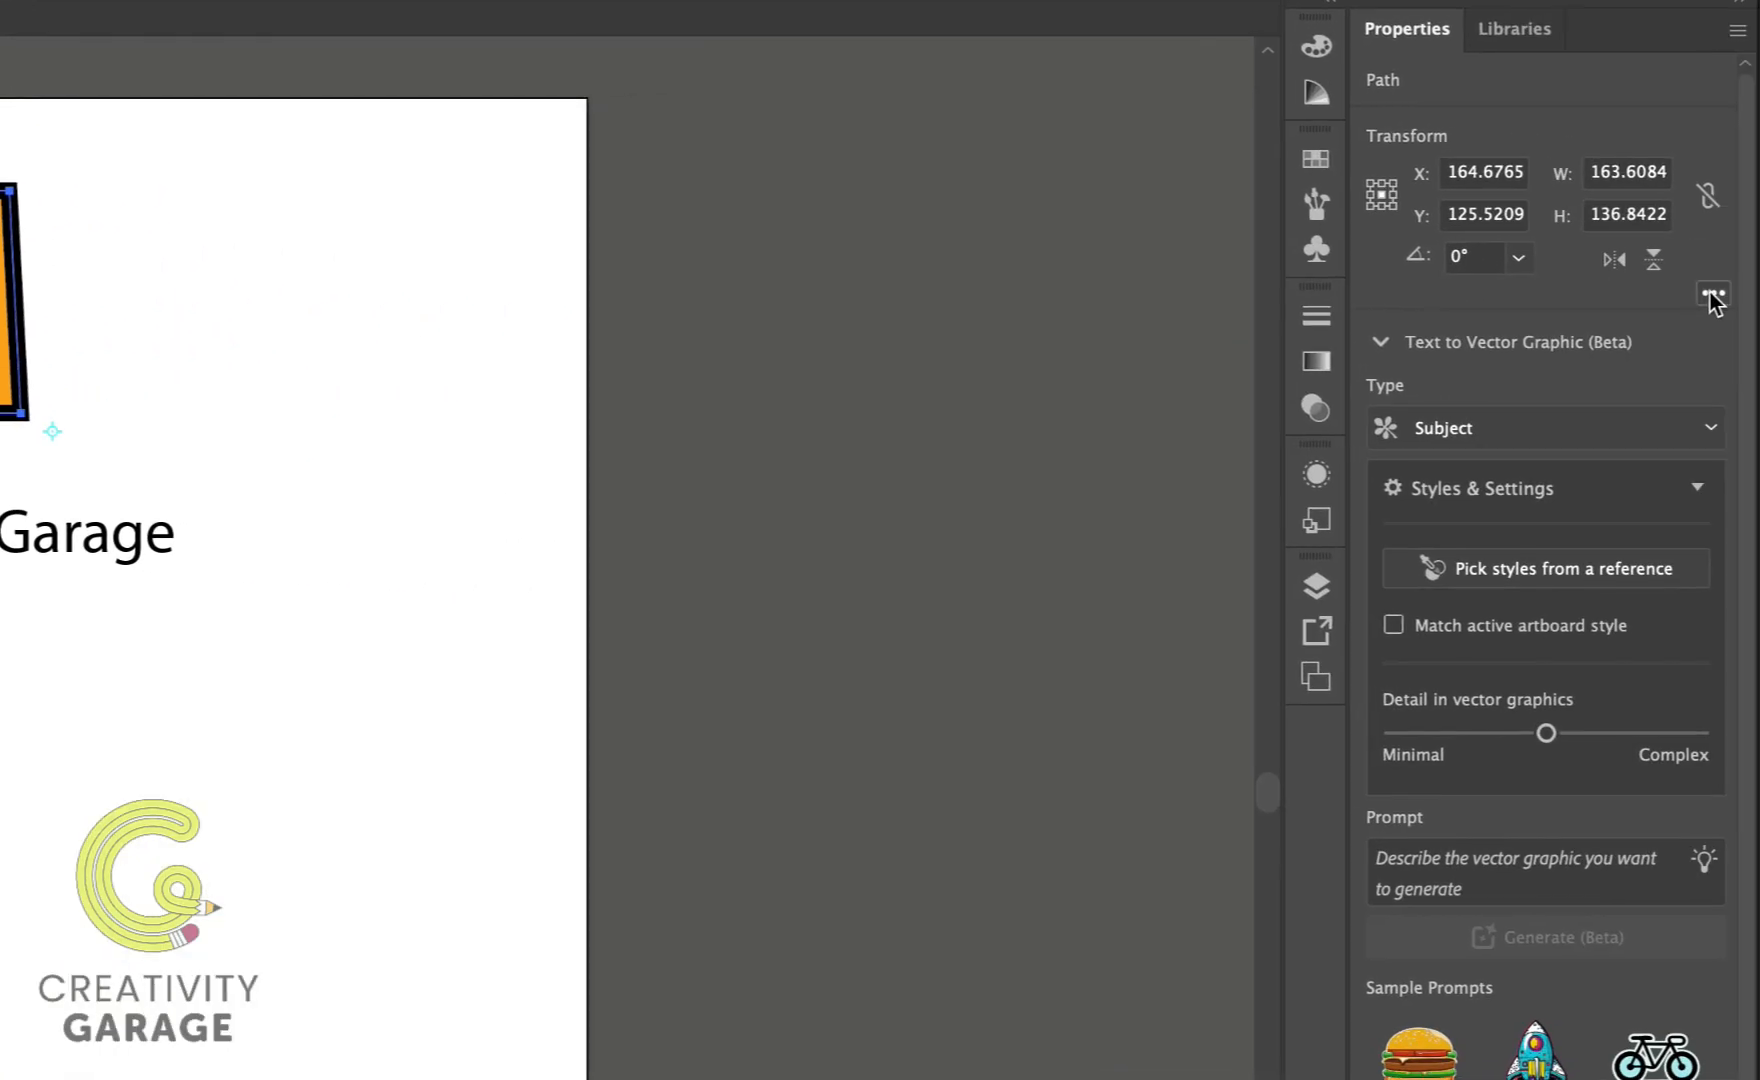
Step: Undo the scaling and enable Scale Strokes & Effects in the extra transform options
left_click(1713, 296)
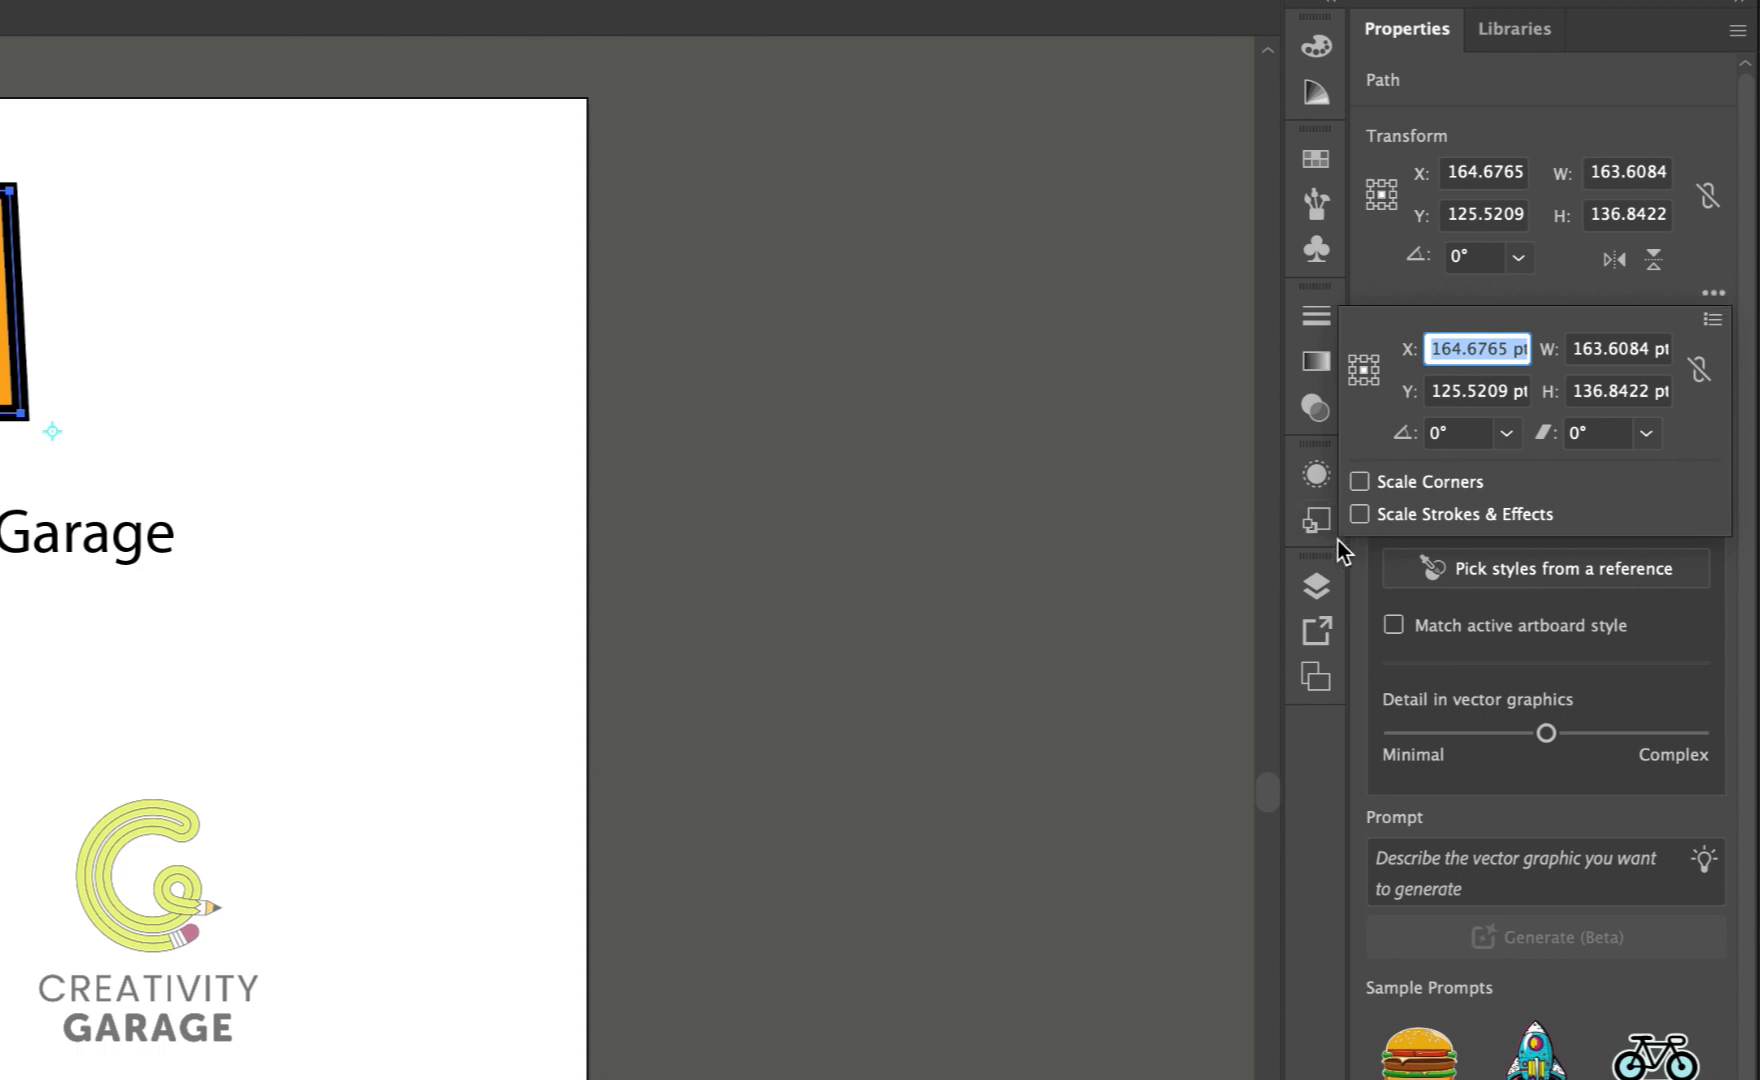
key("ctrl+z")
left_click(1359, 514)
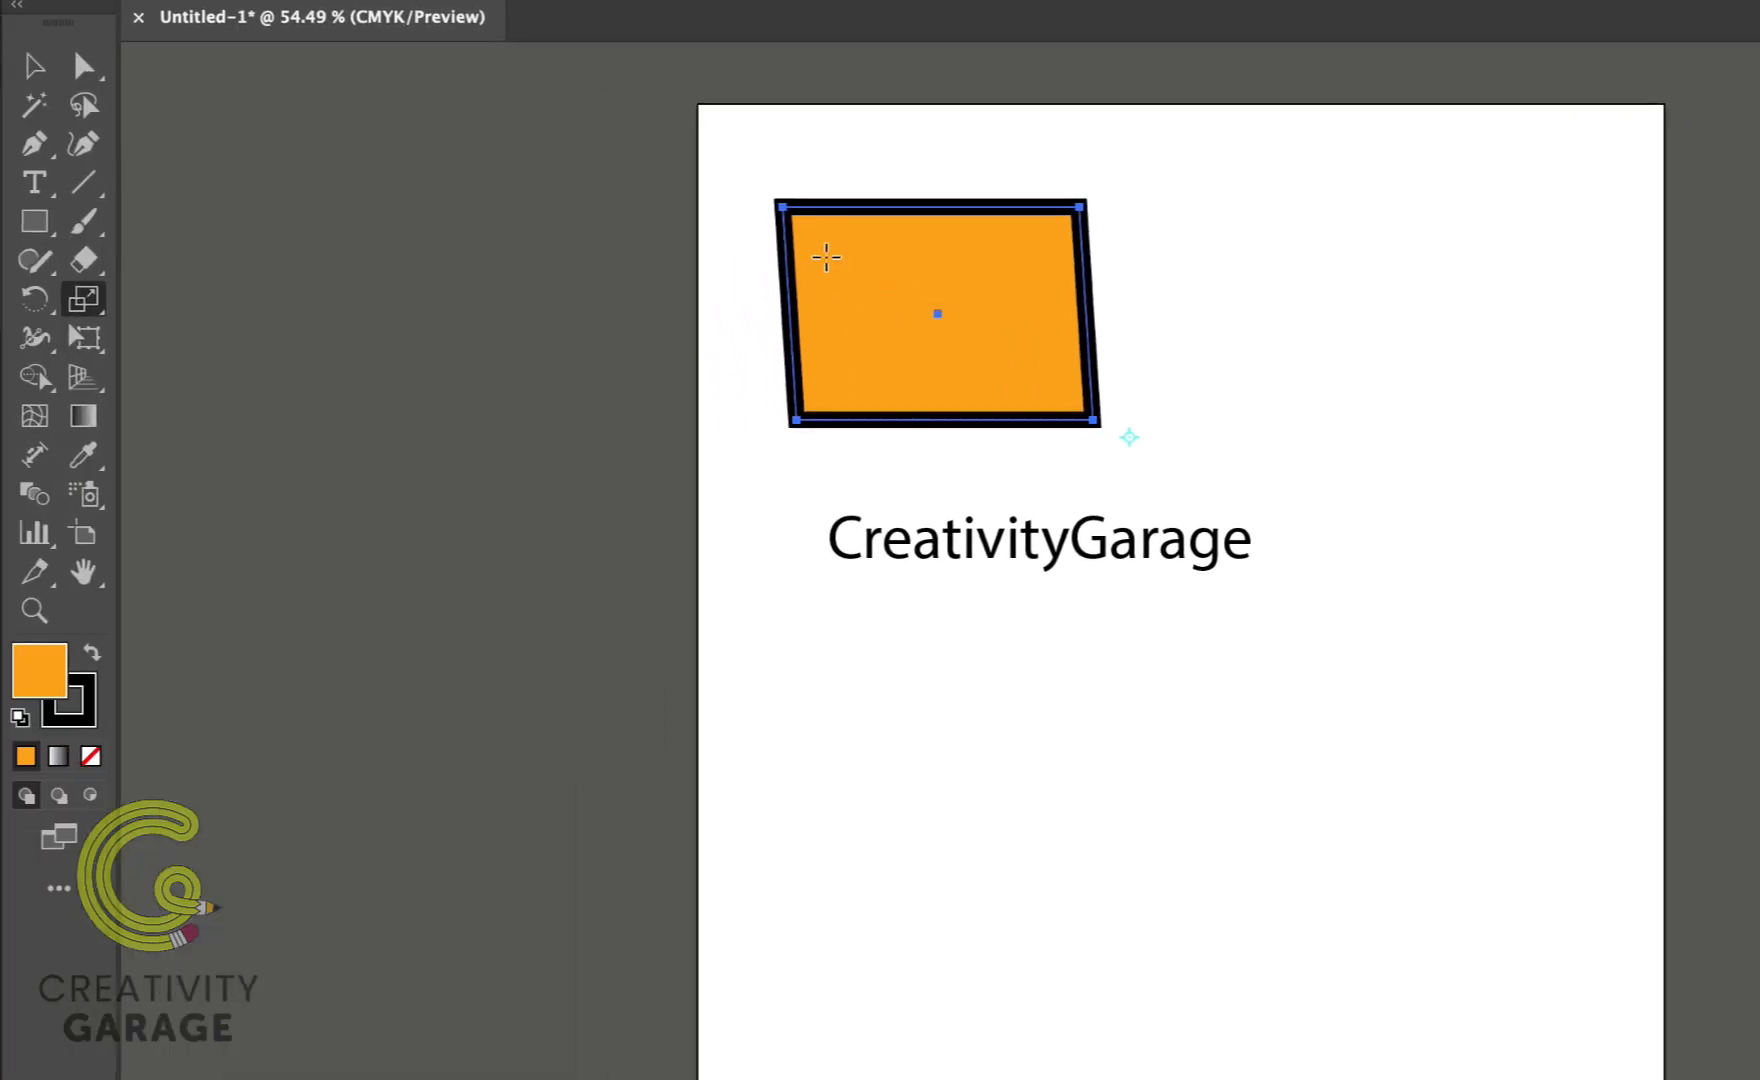
Step: Scale the rectangle down freehand with the Scale tool
left_click_drag(826, 257, 911, 305)
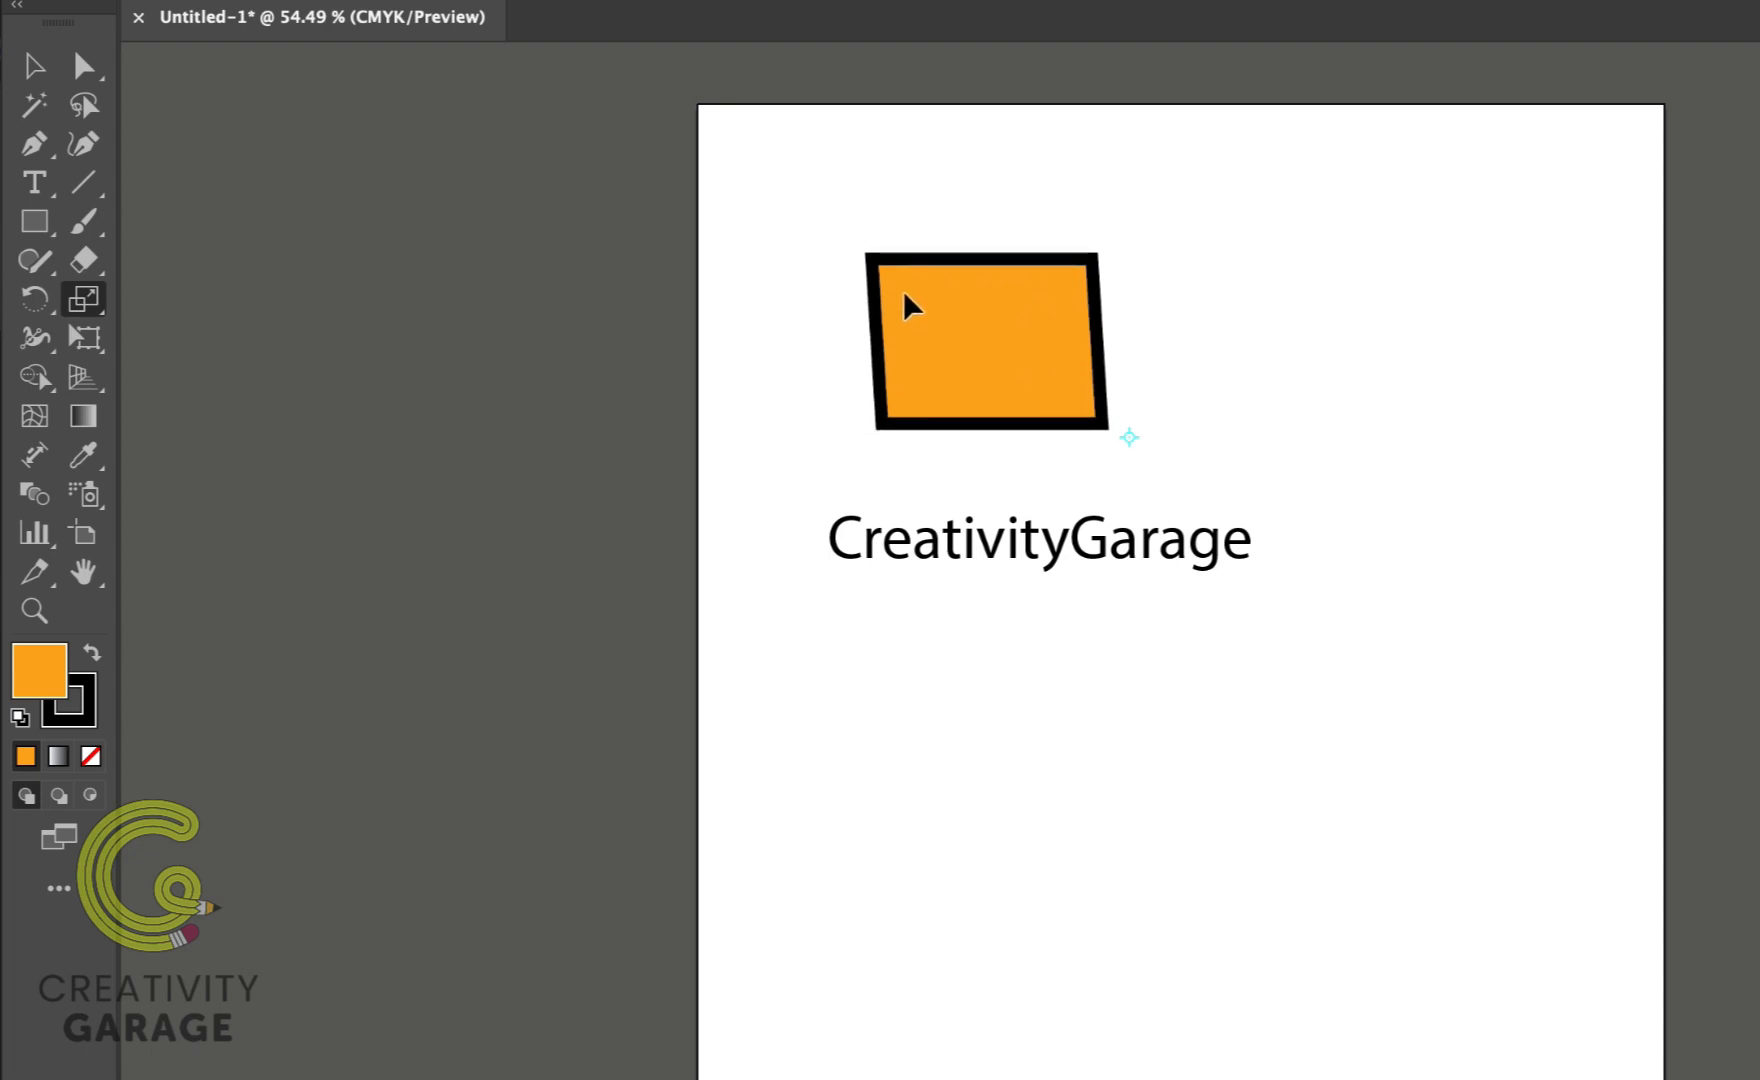
left_click_drag(905, 294, 905, 294)
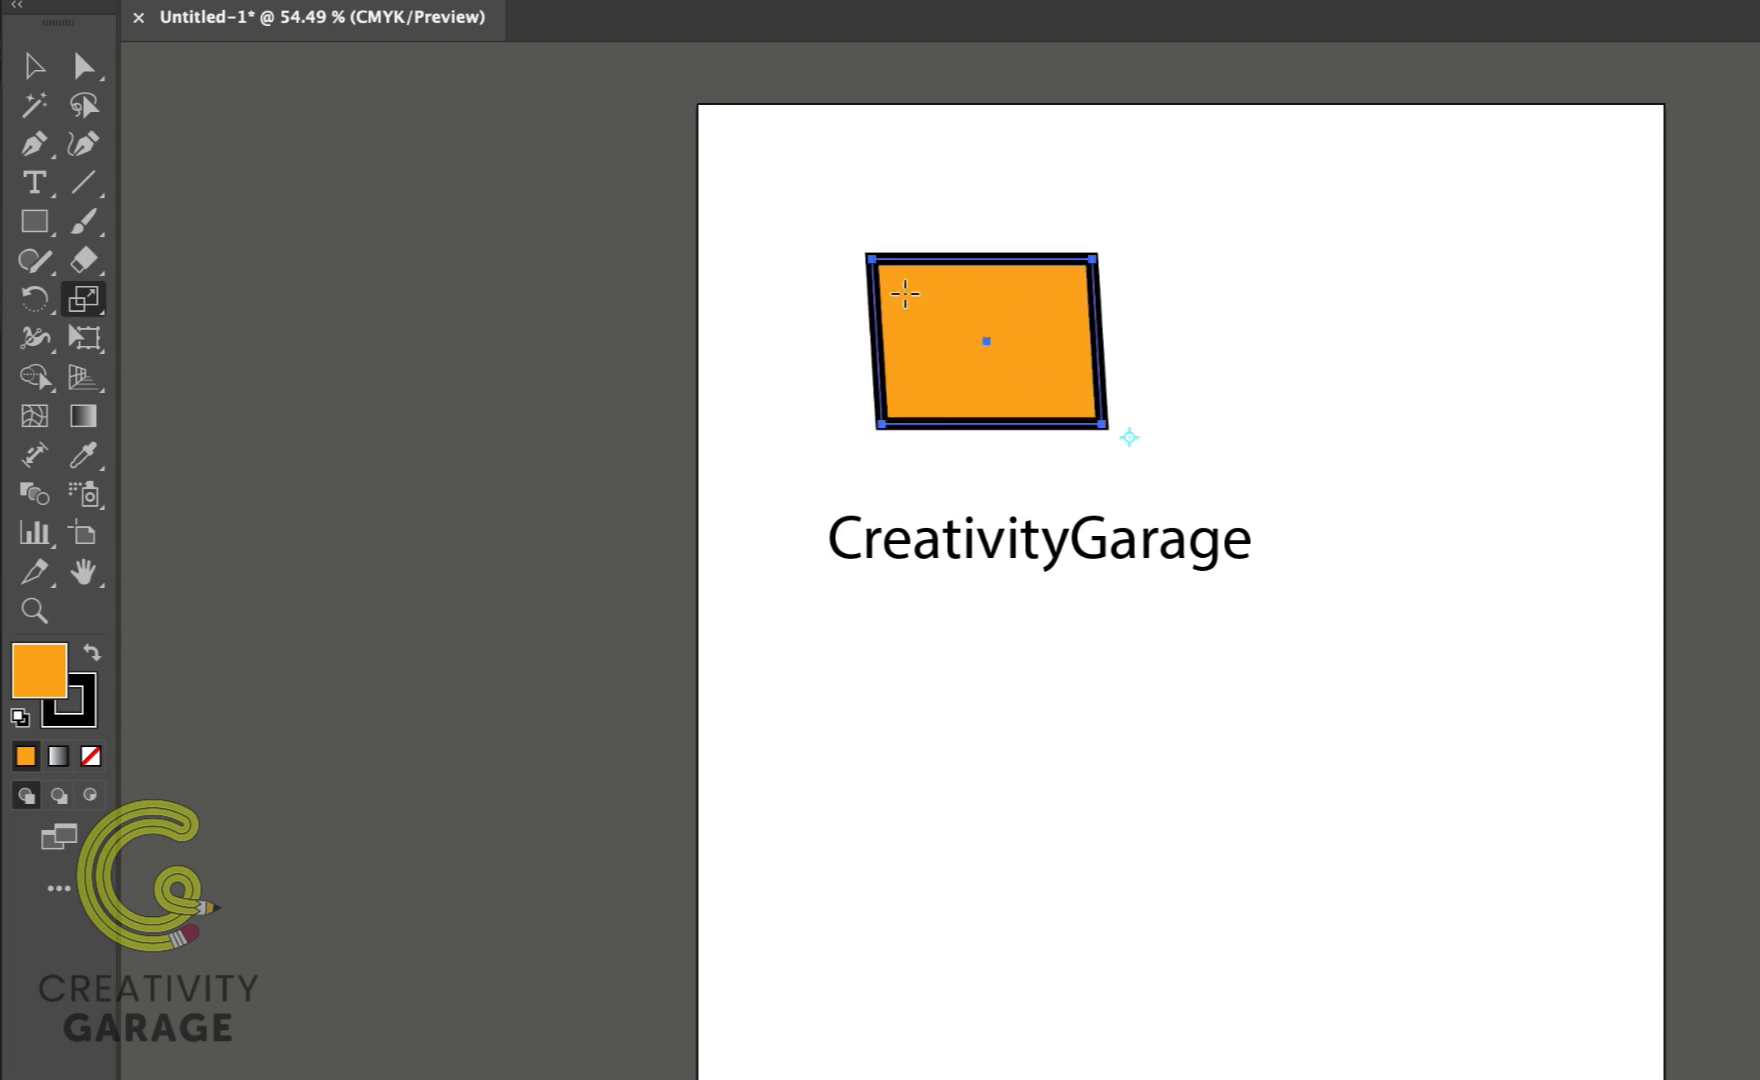
Step: Preview a uniform 80% scale of the rectangle in the Scale dialog
double_click(84, 298)
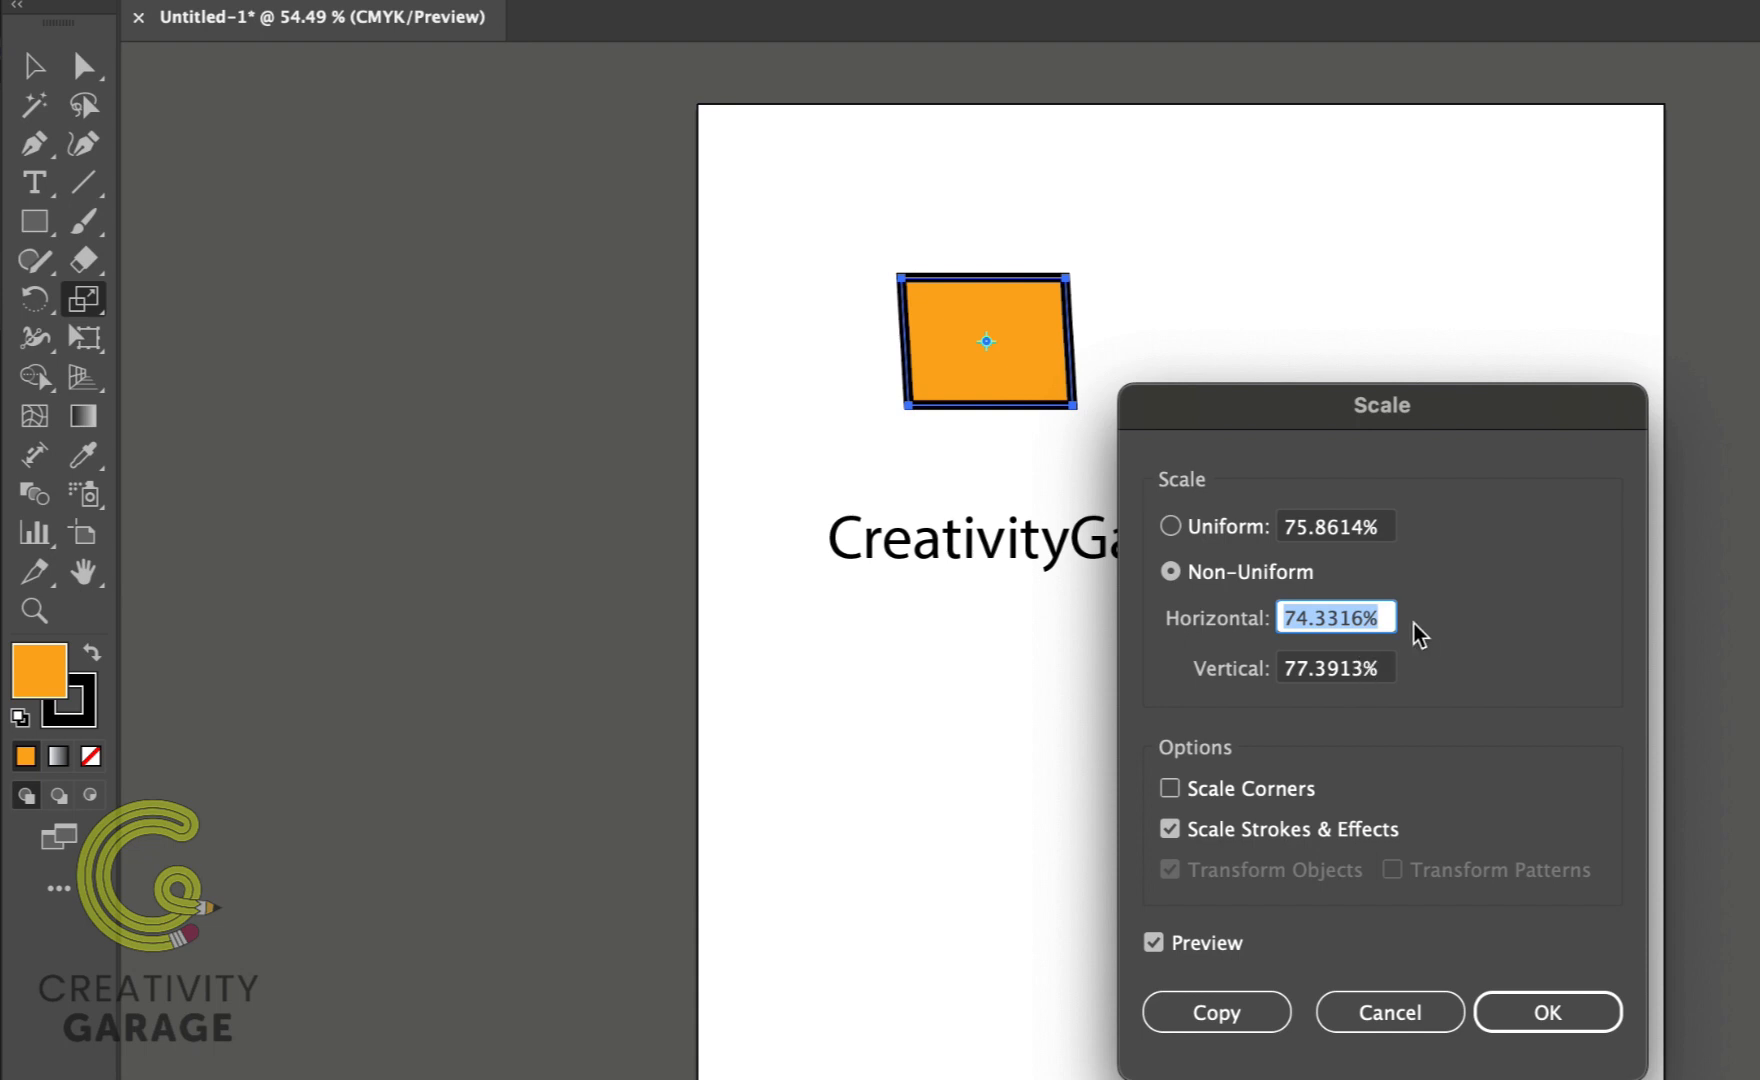
left_click(1170, 528)
type("80")
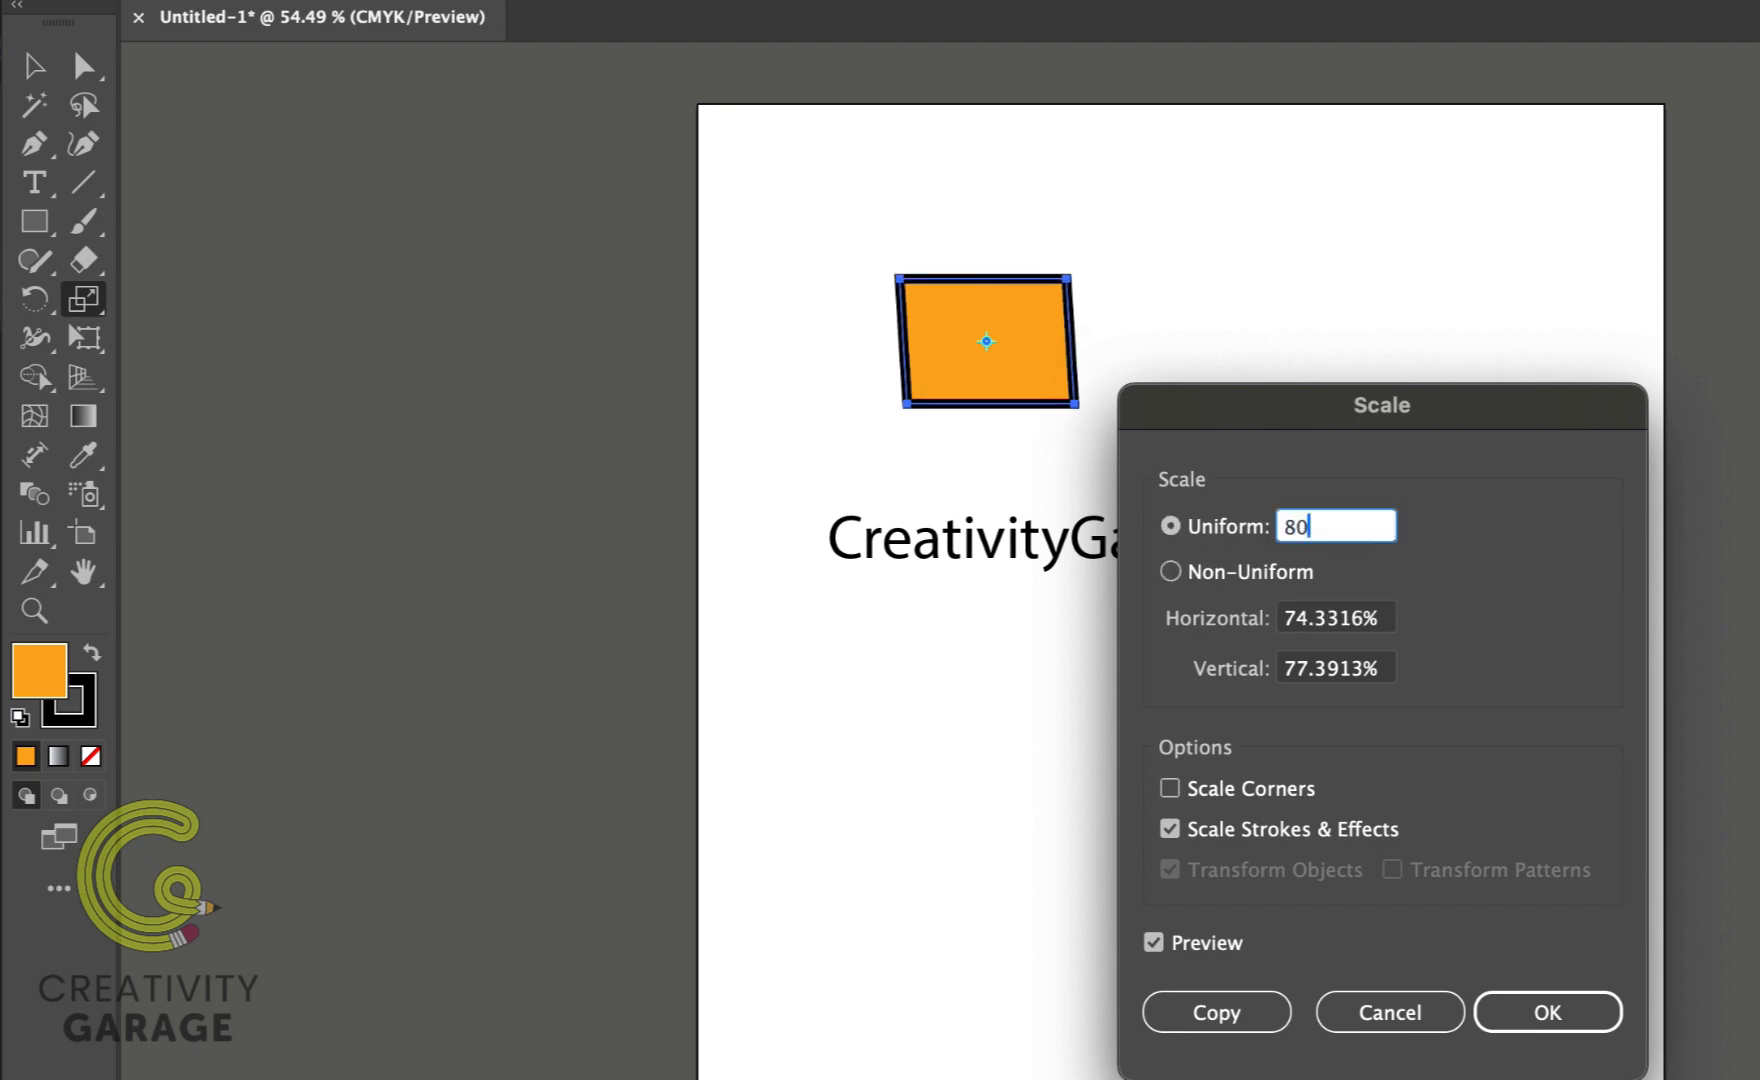
key("Tab")
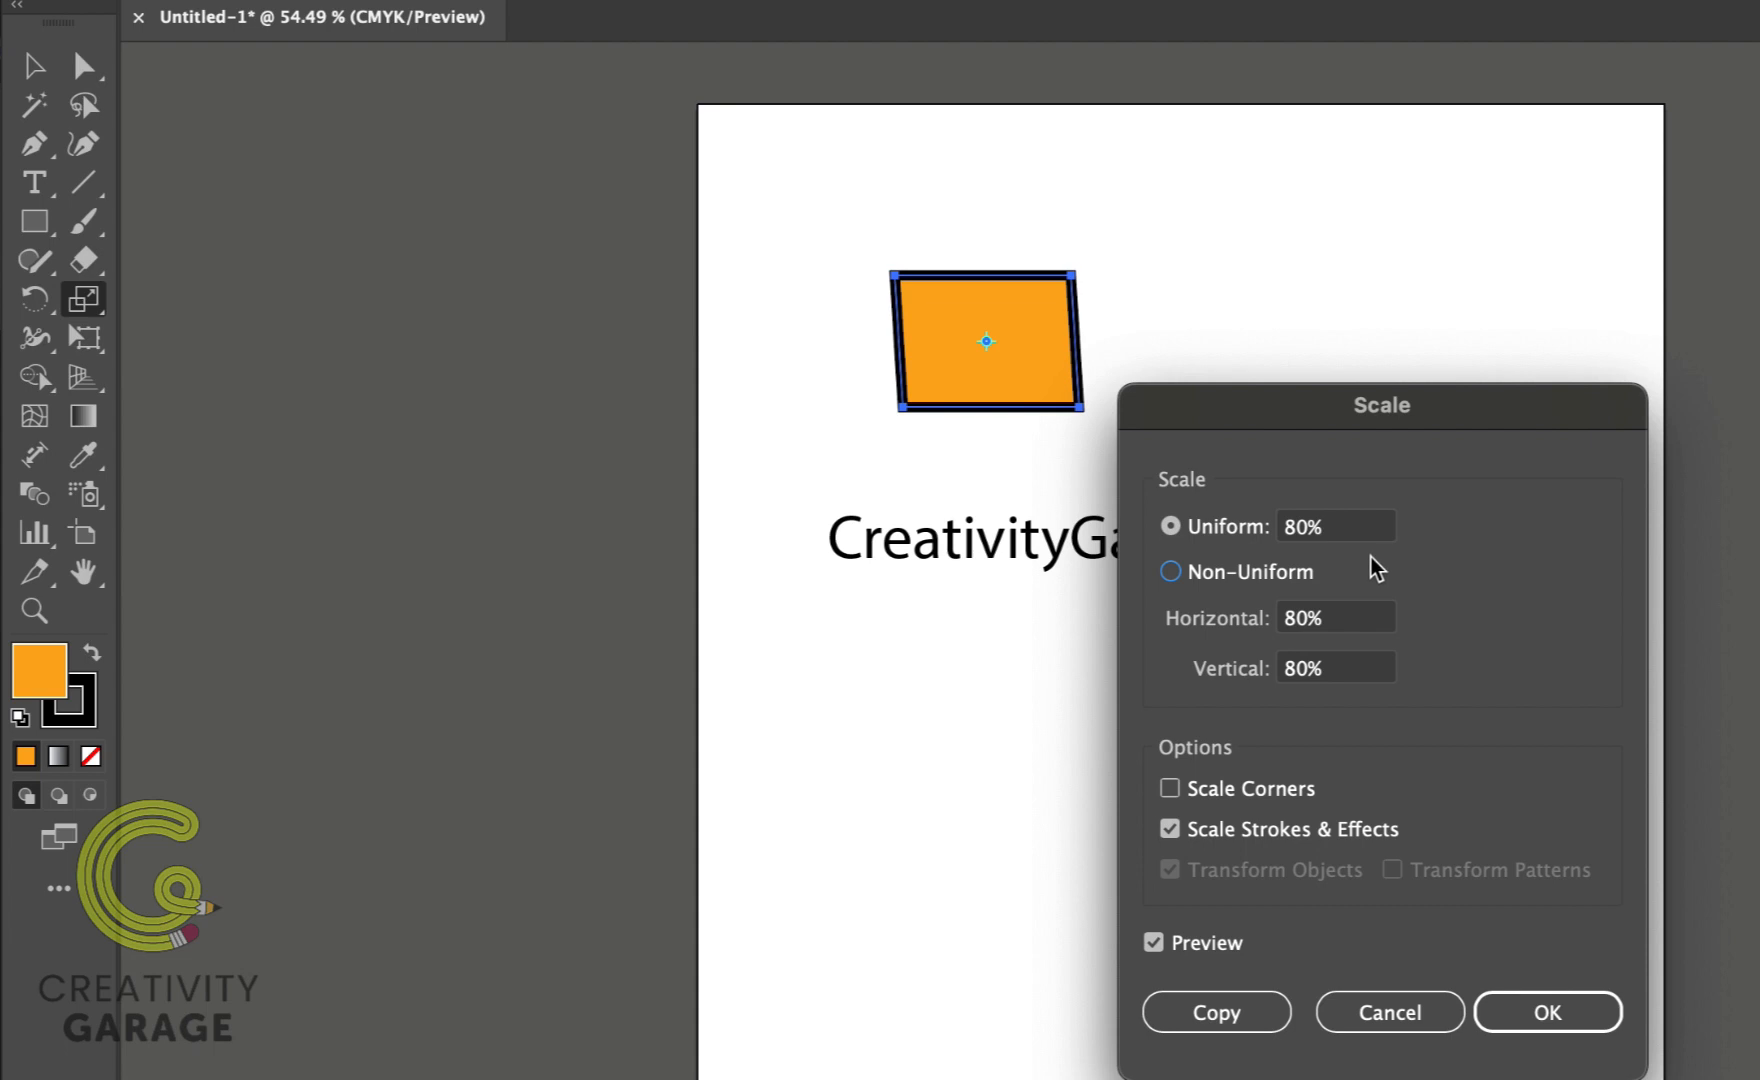
Step: Switch to non-uniform scaling with 50% horizontal and 100% vertical
left_click(1170, 571)
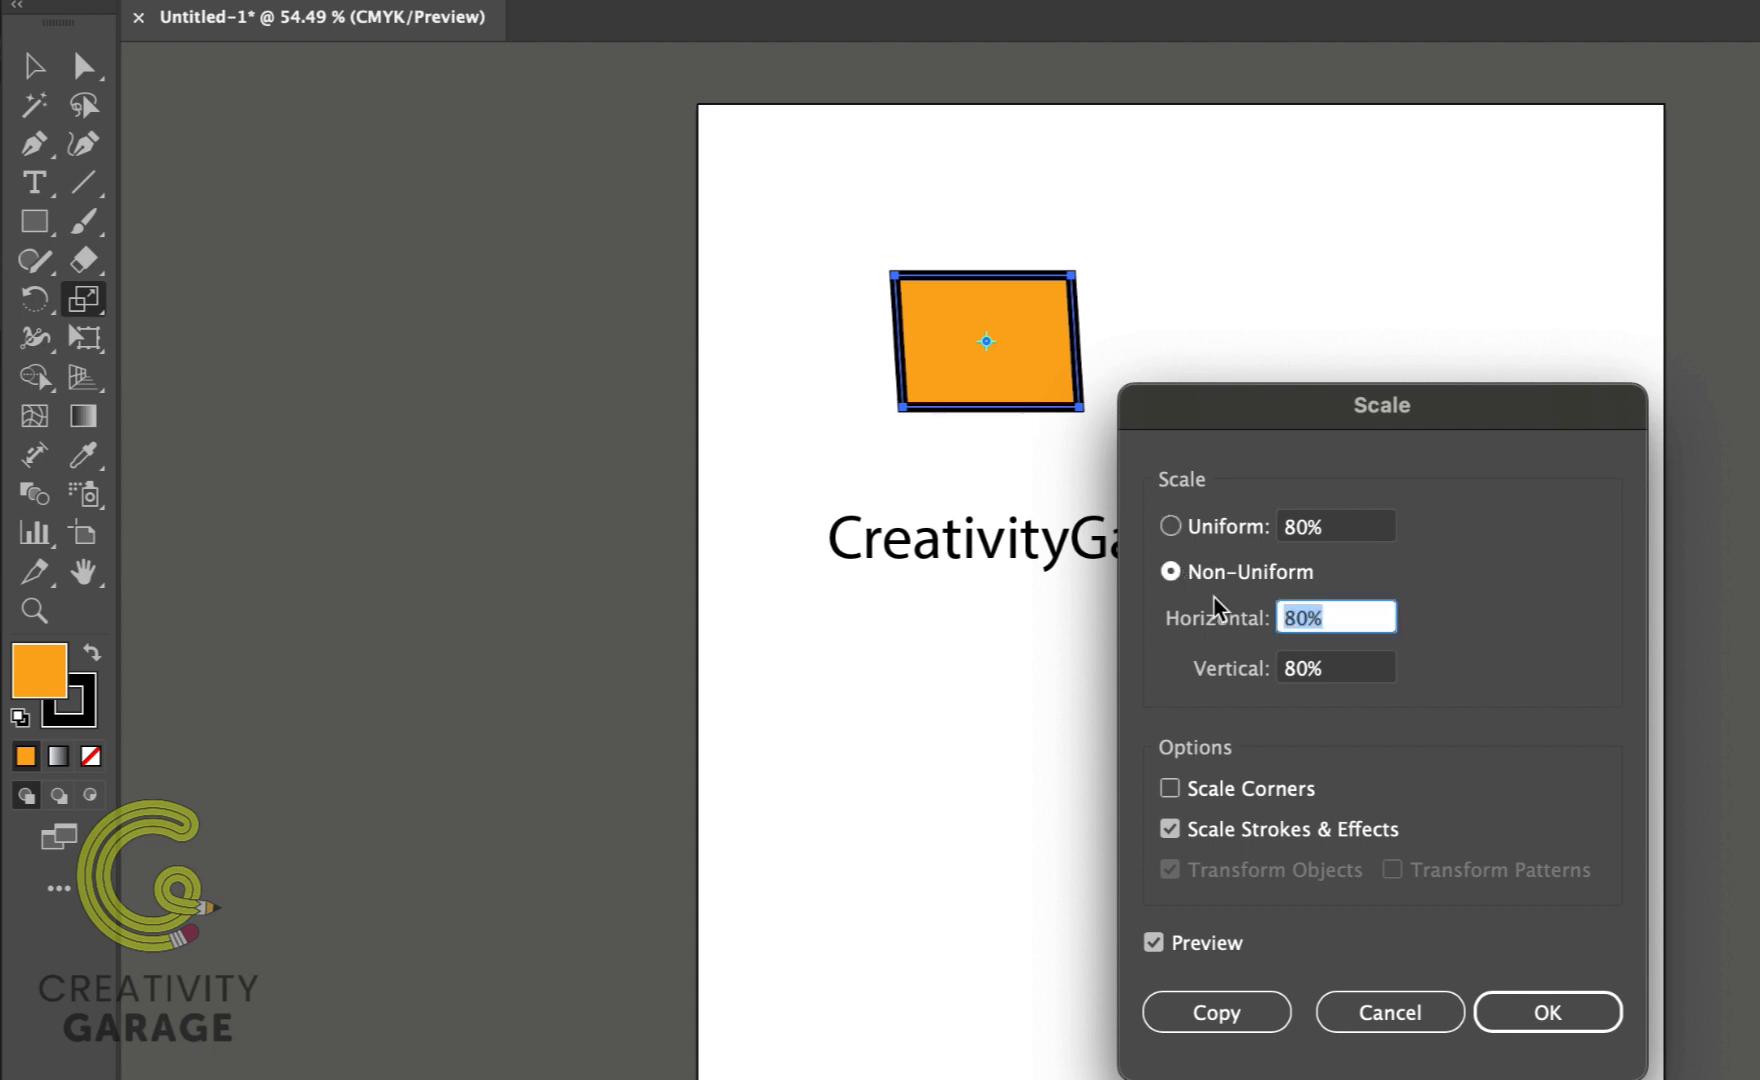
type("50")
key("Tab")
type("100")
key("Tab")
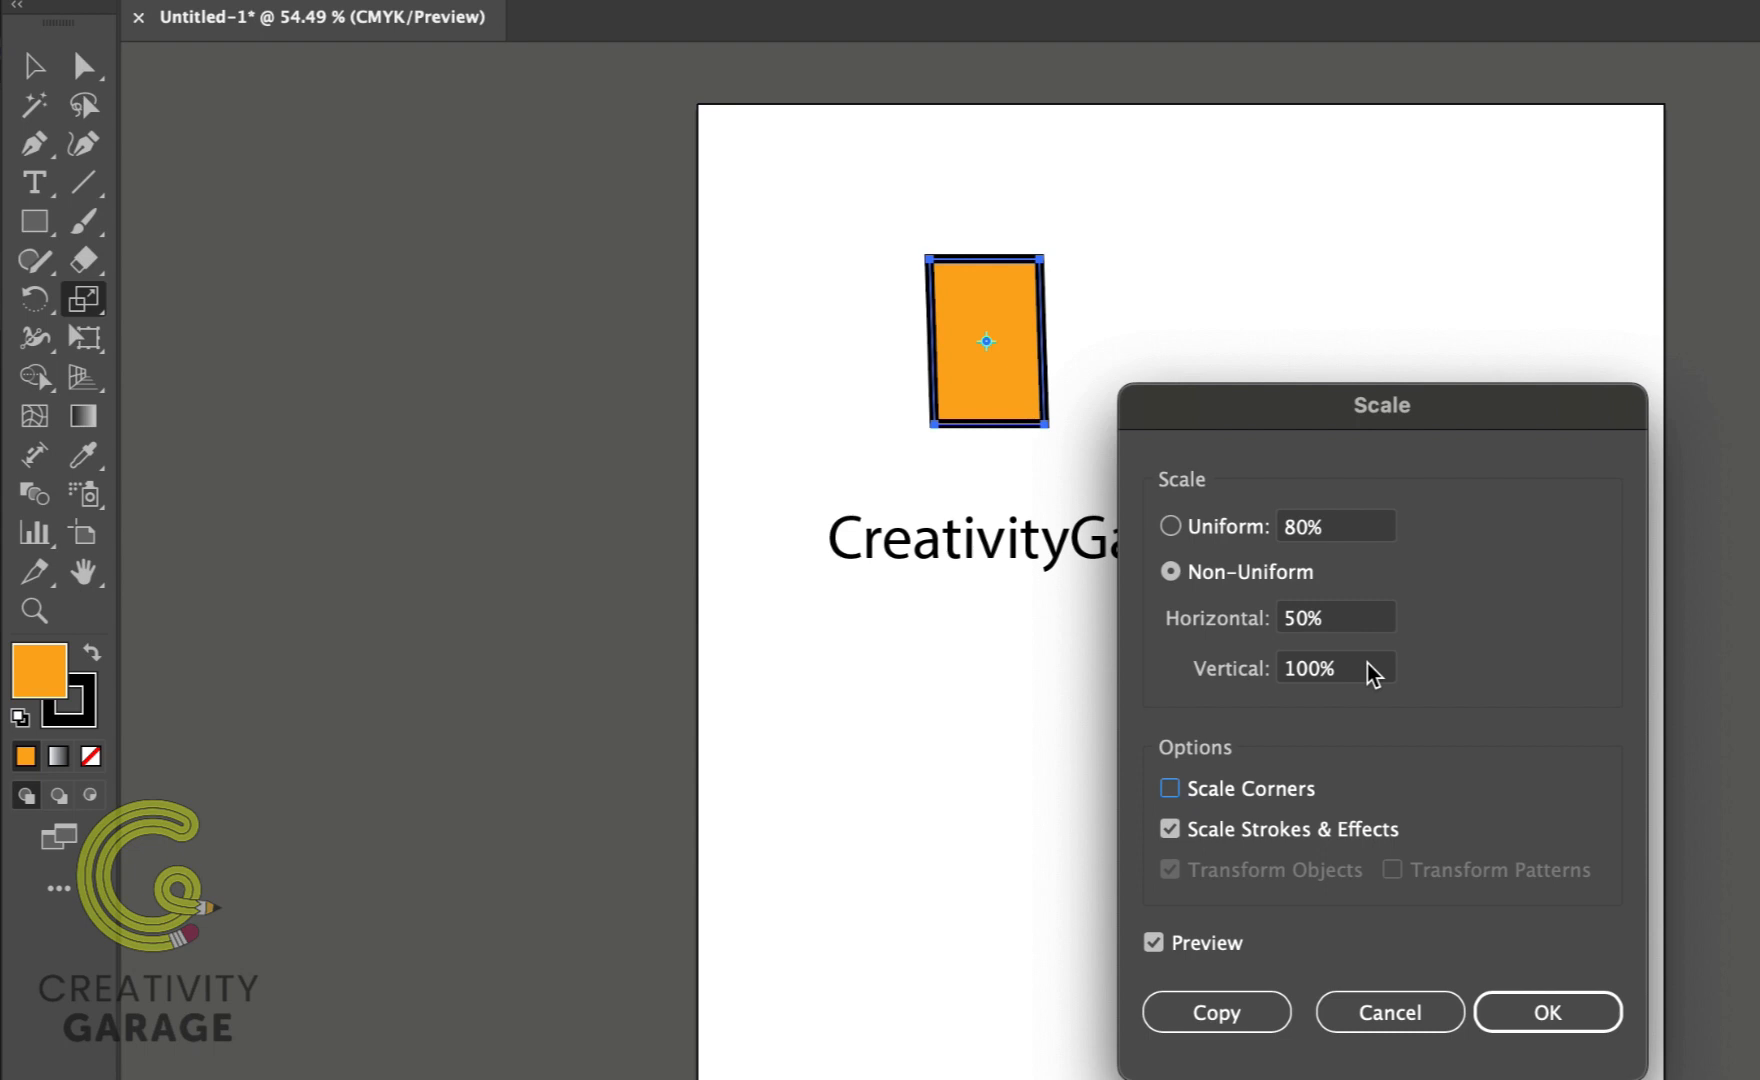
Step: Try the Scale Corners and Scale Strokes & Effects options, then make a 50% horizontal scaled copy of the rectangle
left_click(1170, 829)
left_click(1170, 789)
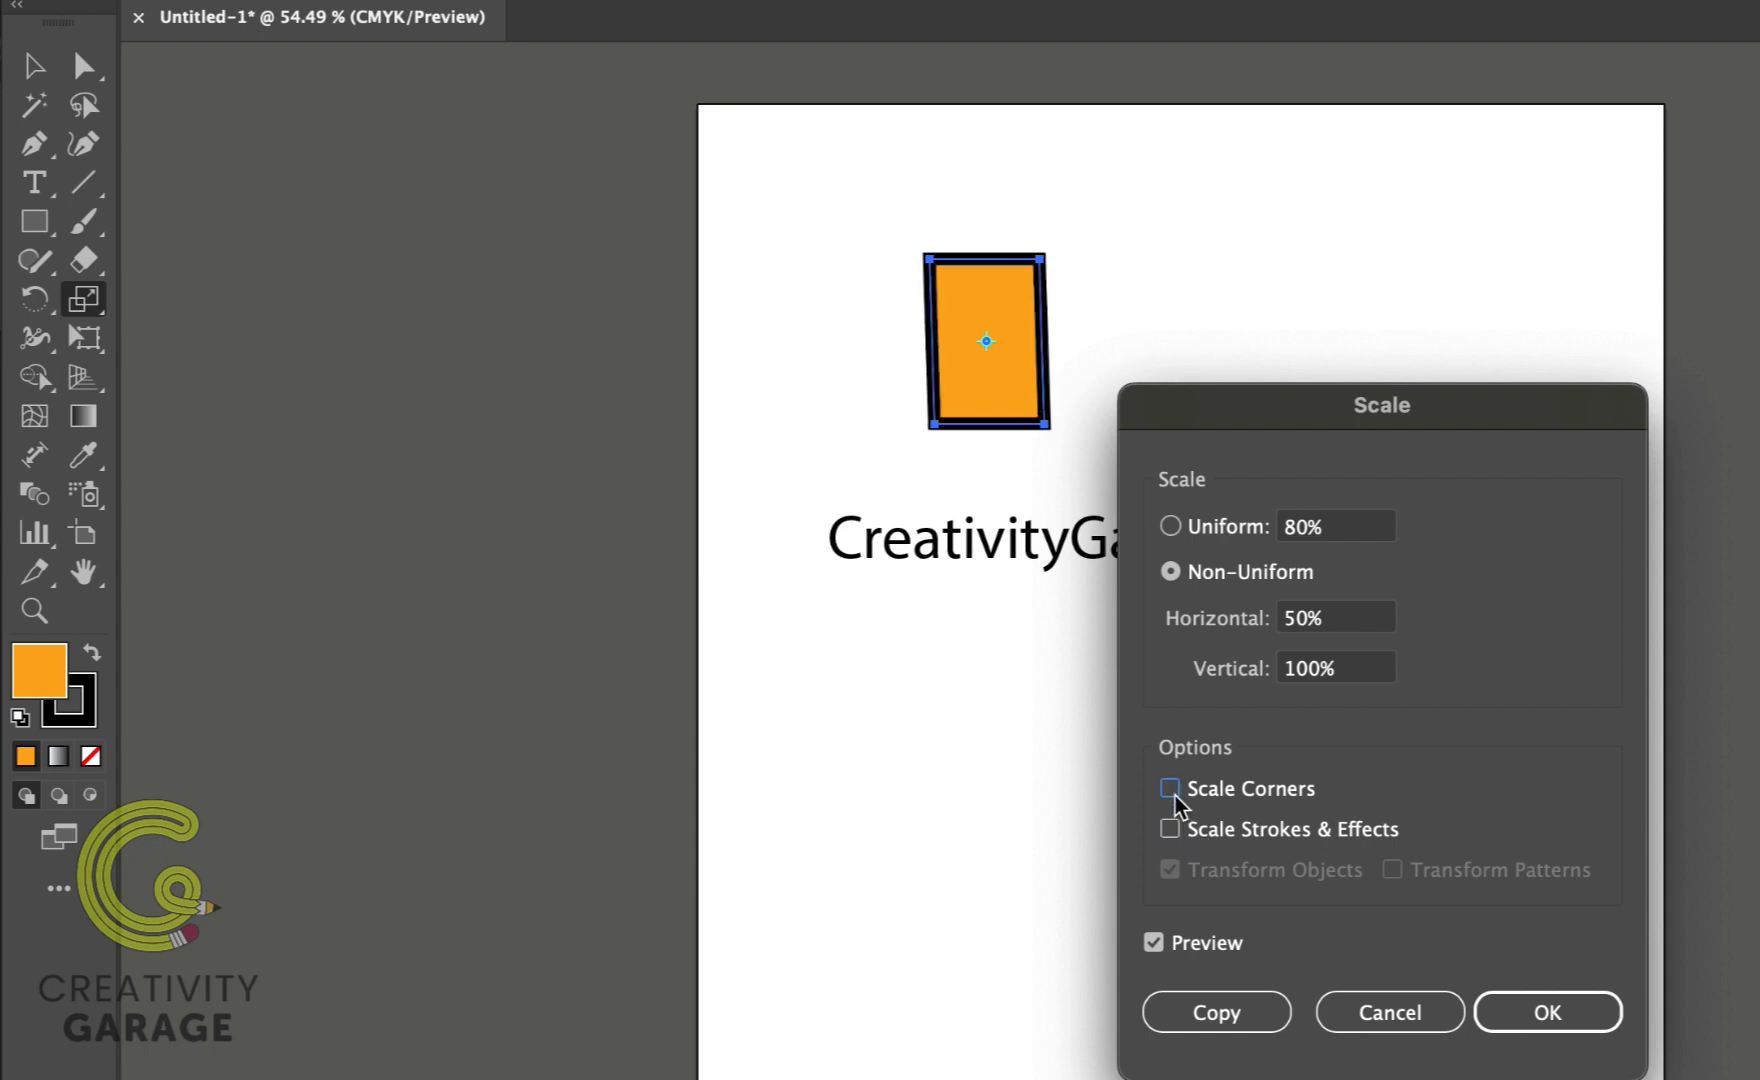
left_click(1170, 829)
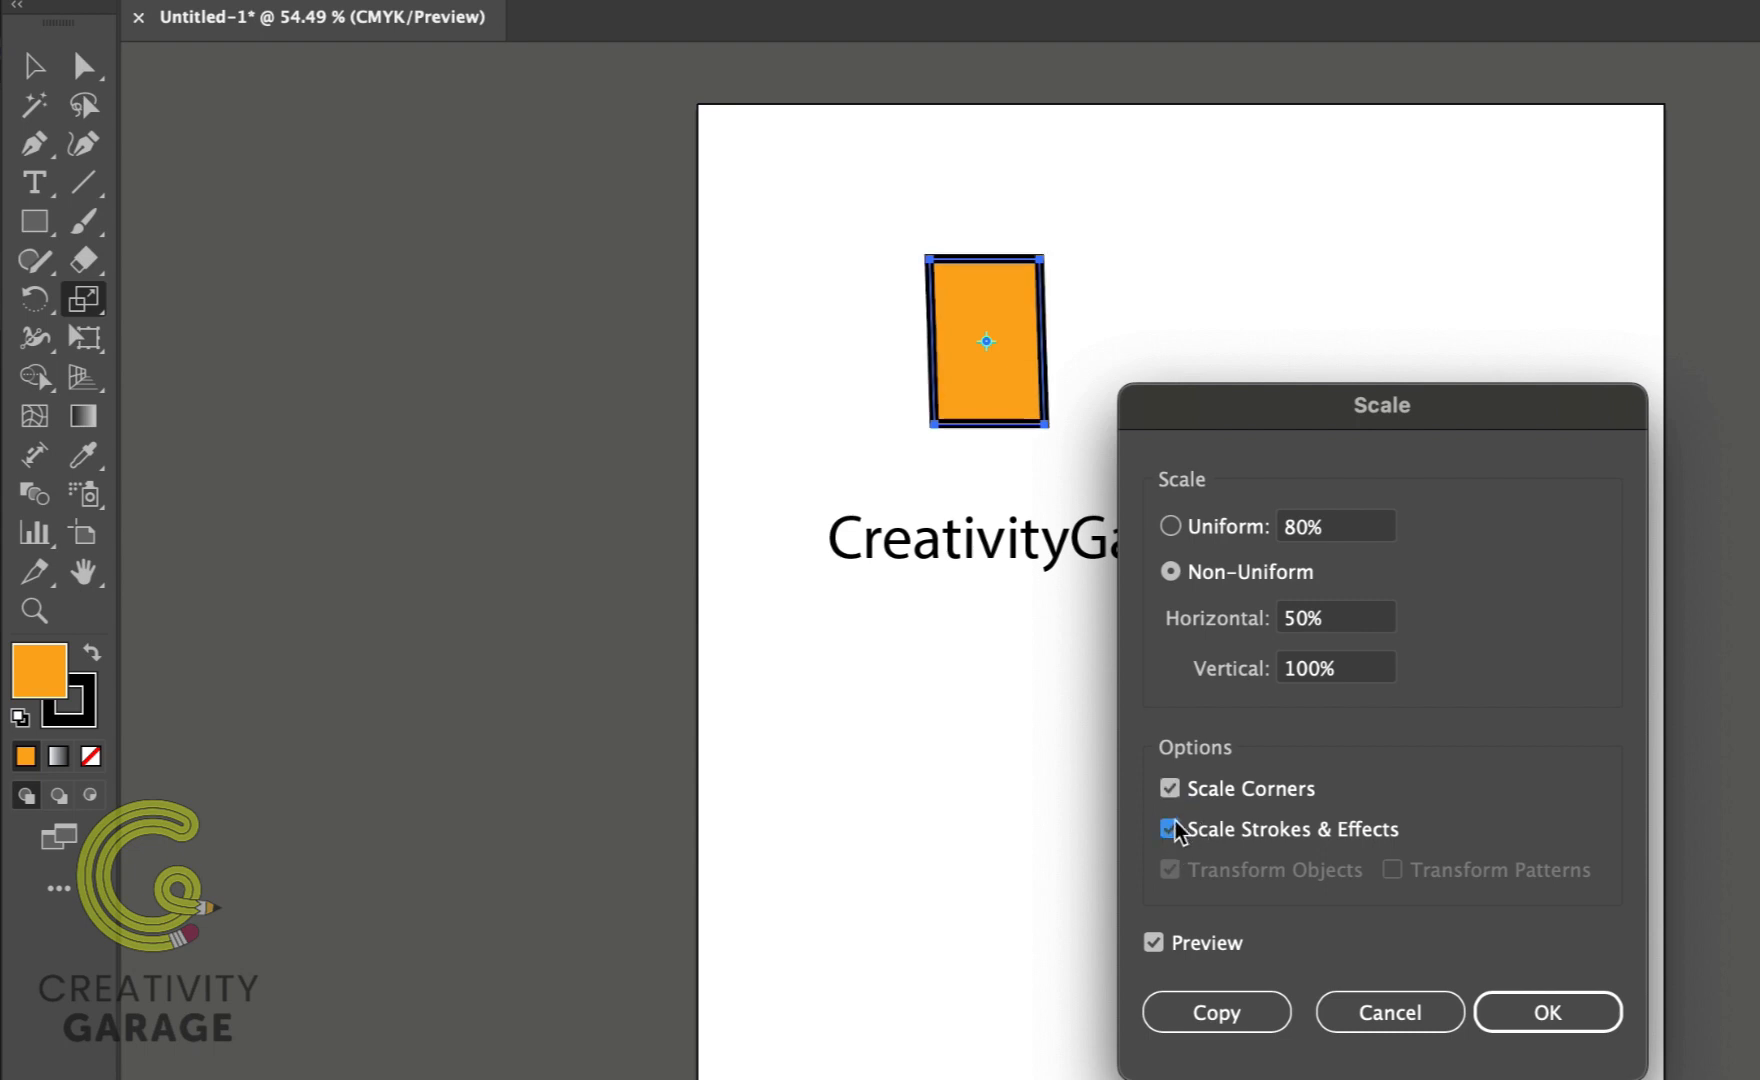
left_click(1170, 789)
left_click(1172, 830)
left_click(1173, 830)
left_click(1218, 1014)
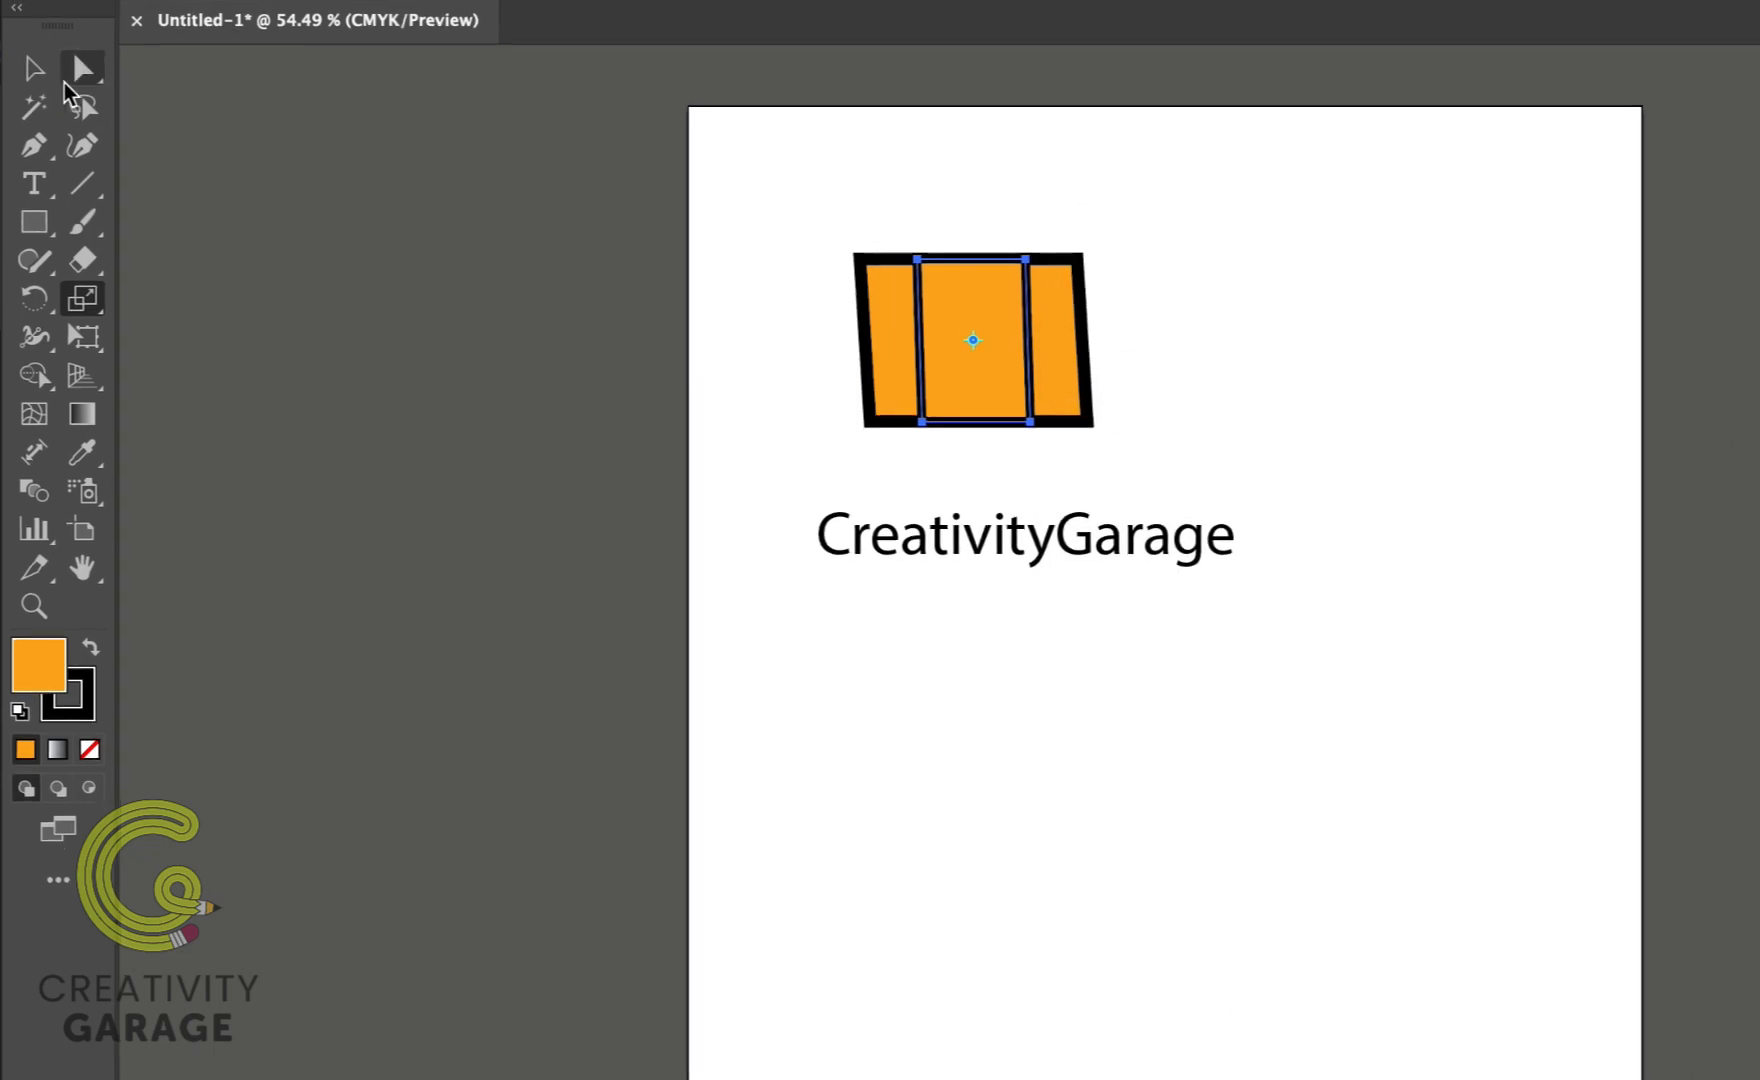
Step: Move the scaled copy to the right of the original rectangle with the Selection tool and deselect it
left_click(37, 70)
left_click_drag(1031, 305, 1188, 334)
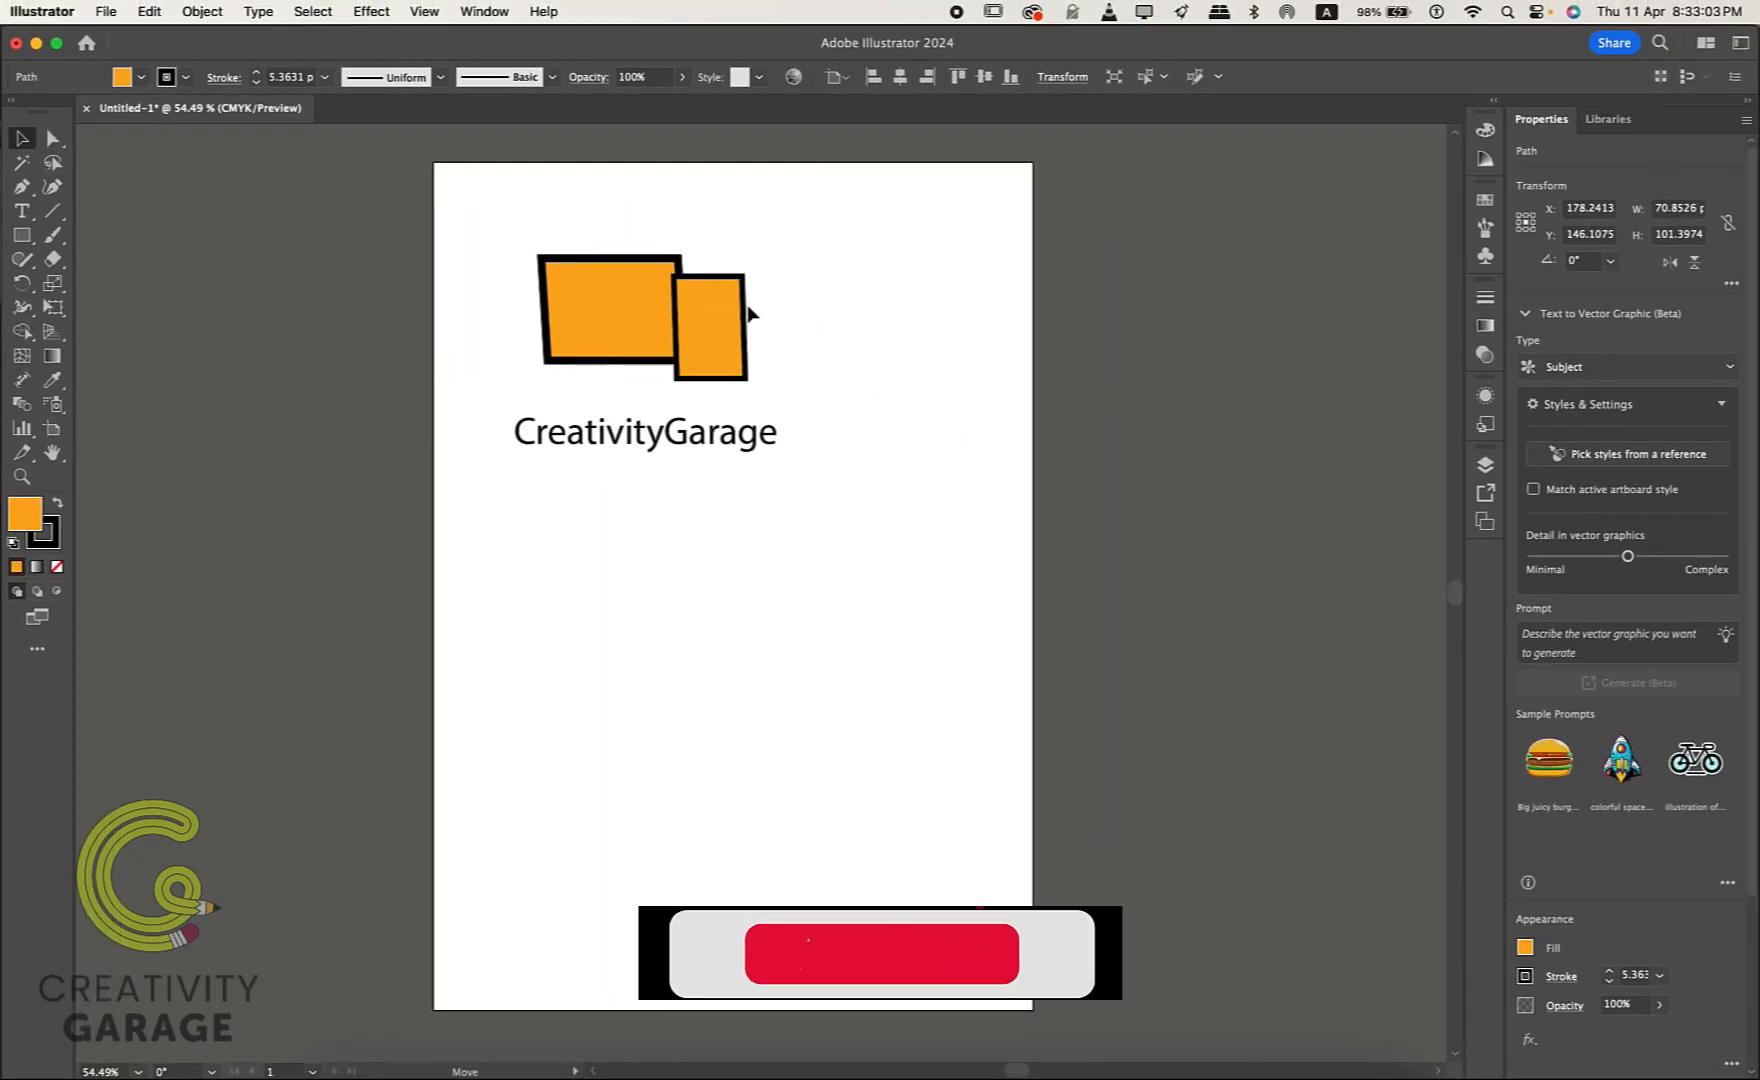
left_click_drag(750, 313, 796, 314)
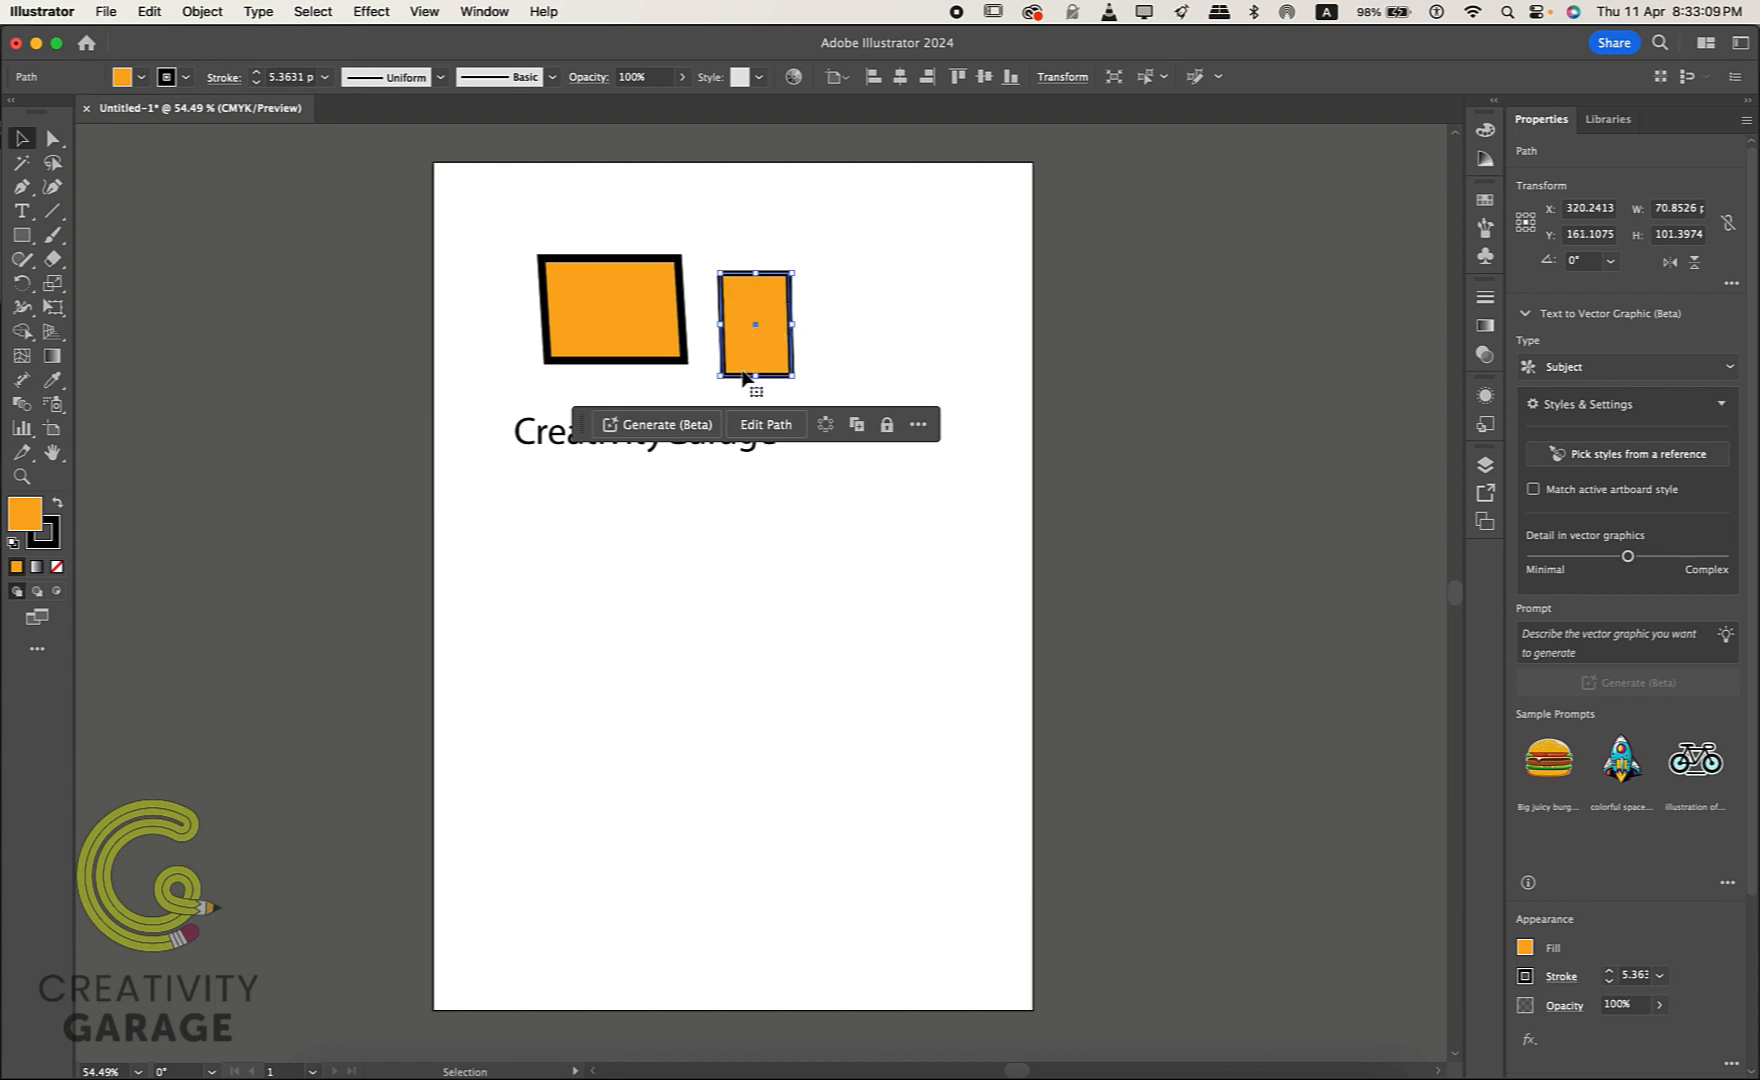
left_click(938, 610)
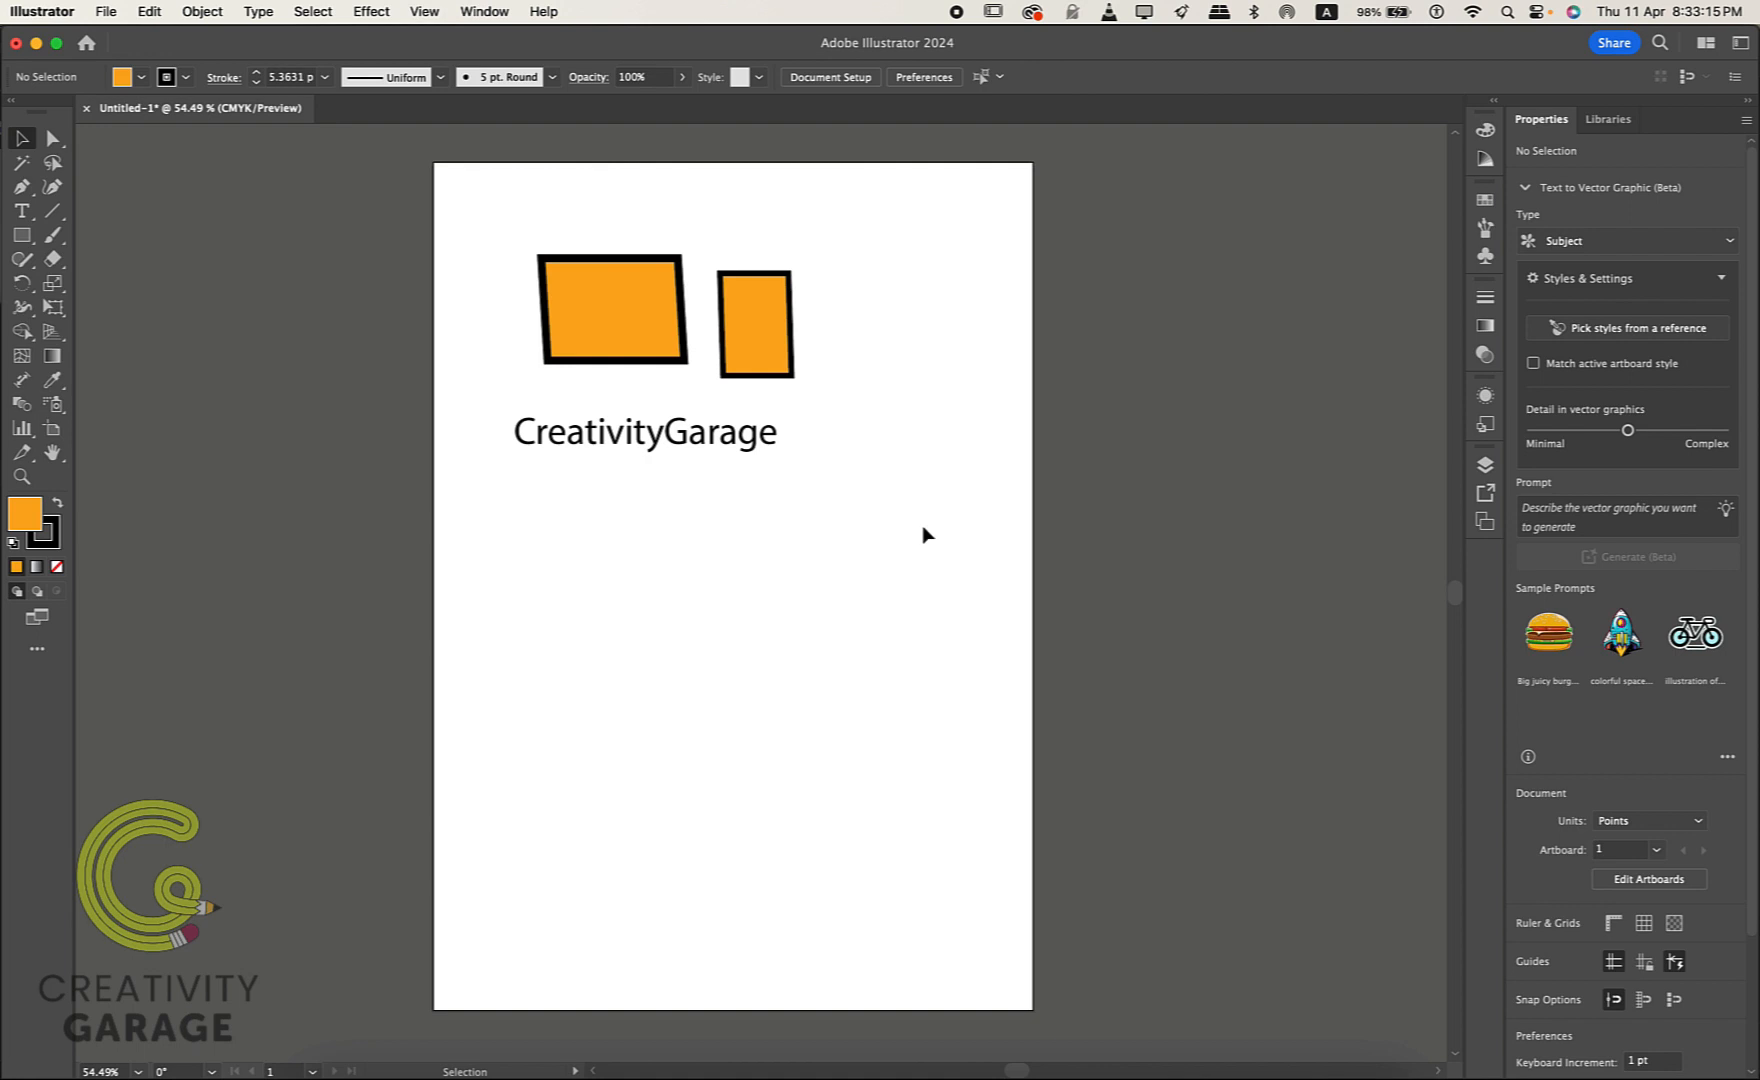
scroll(923, 534, "down", 1)
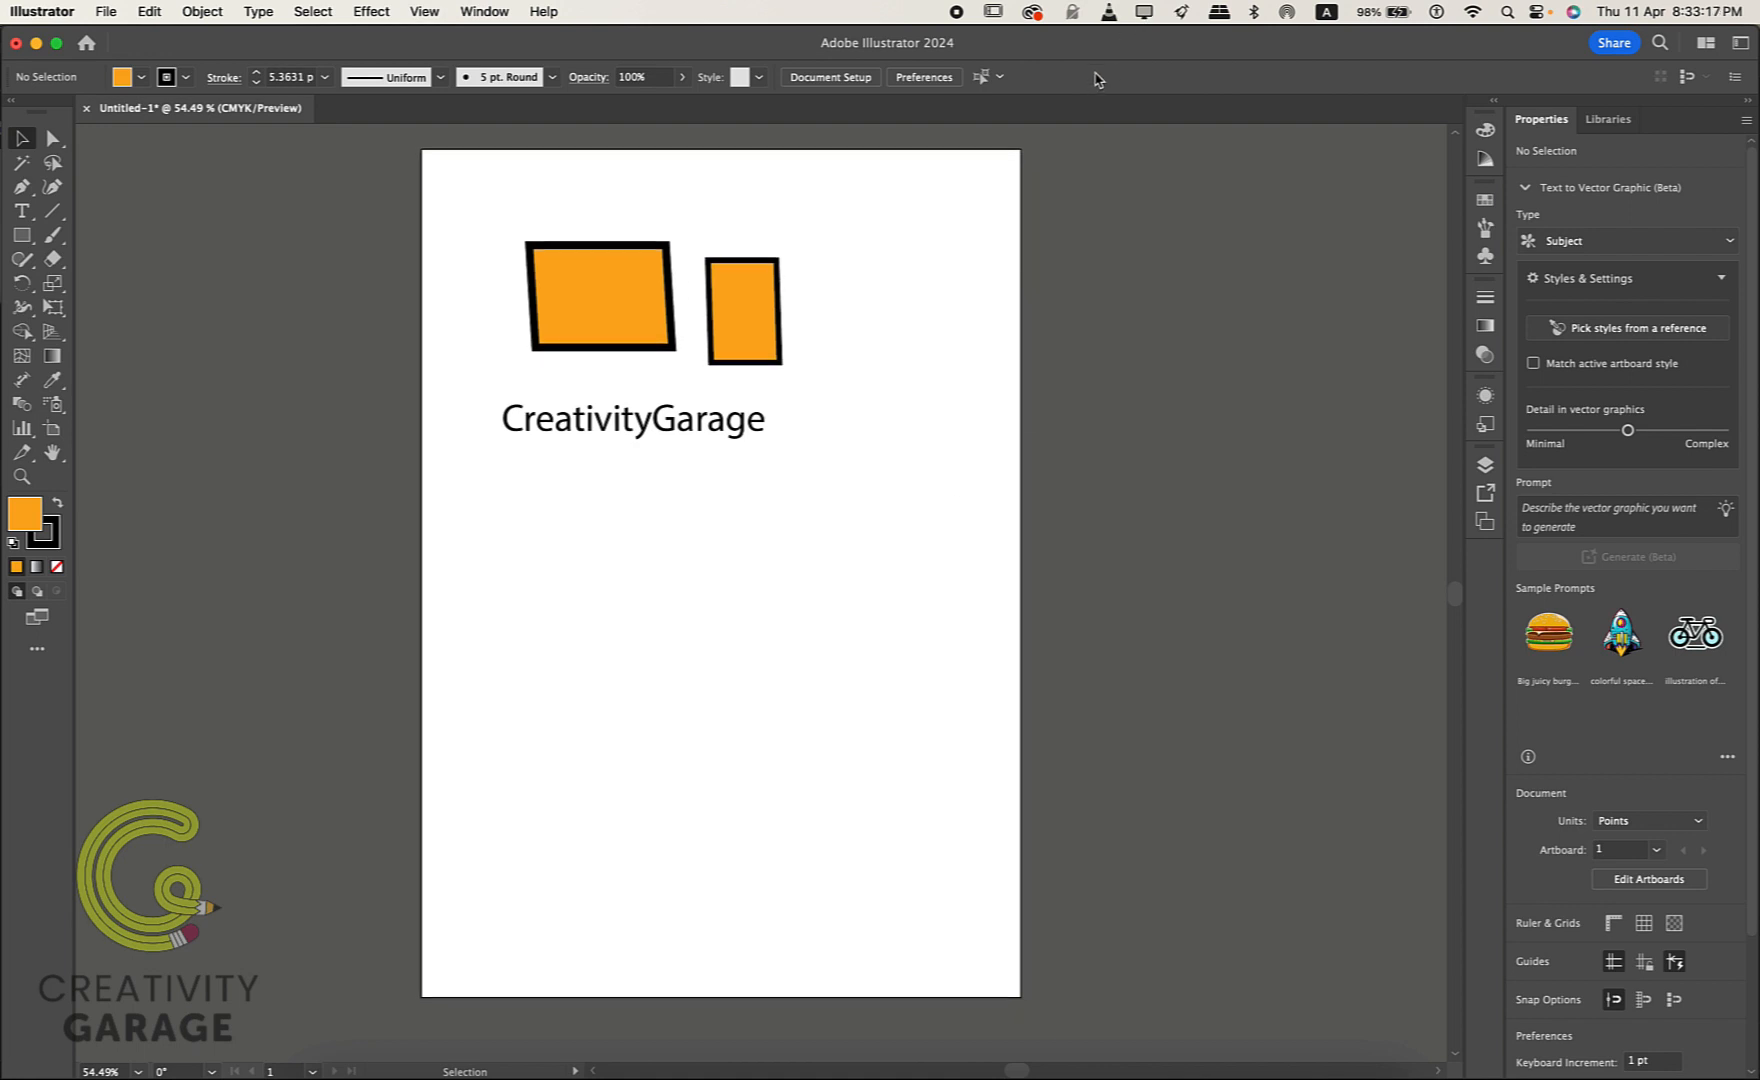
left_click(957, 14)
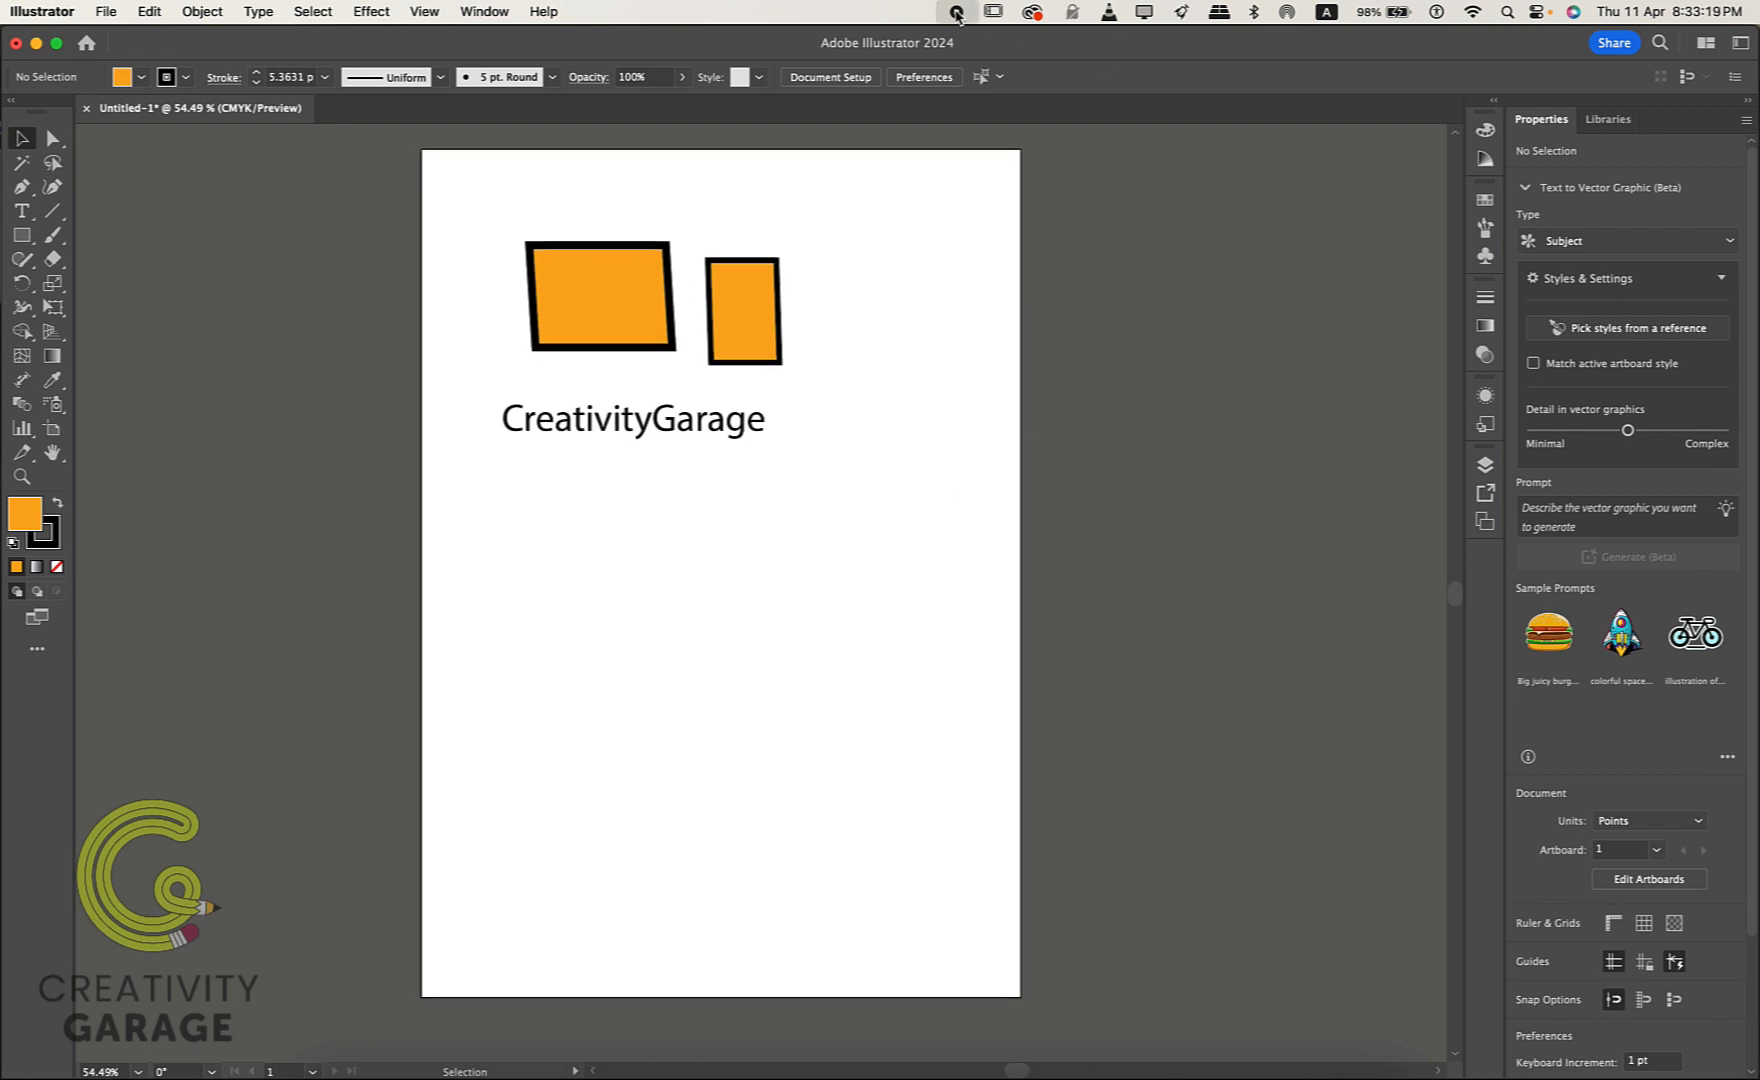